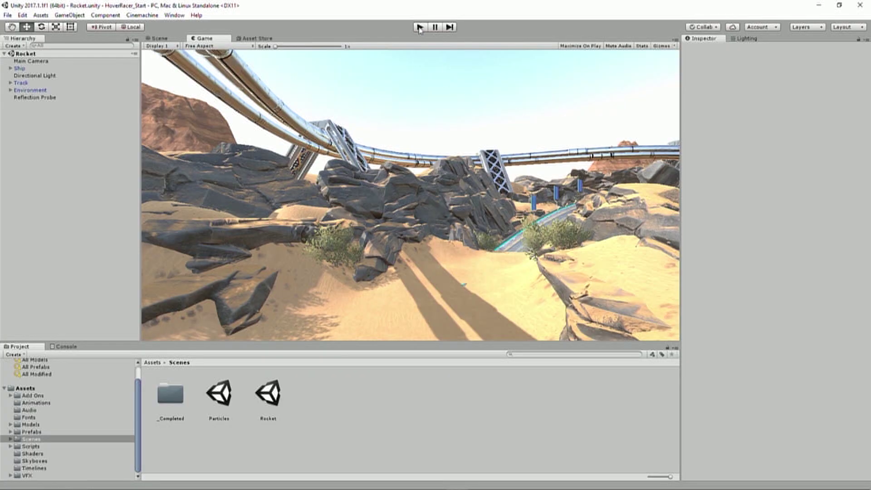
- Start Play mode and lift Ship_01_Wing_01 up off the ship in the Scene view
click(420, 27)
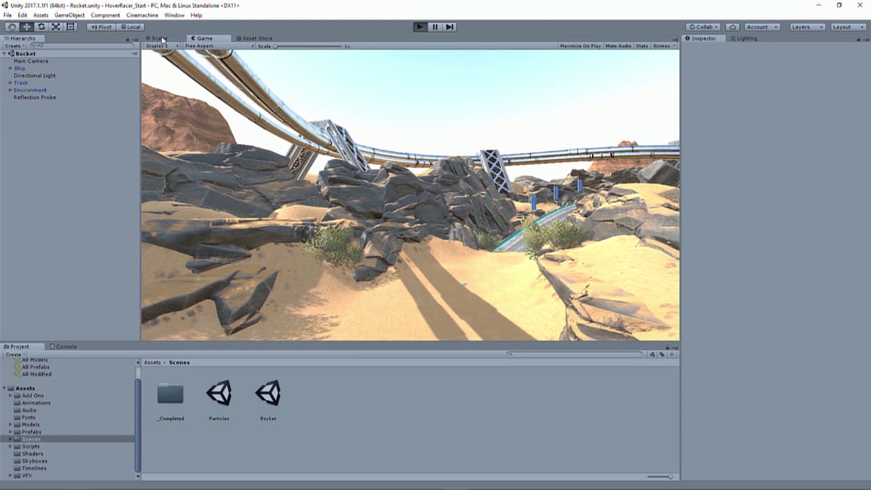
click(163, 38)
click(578, 277)
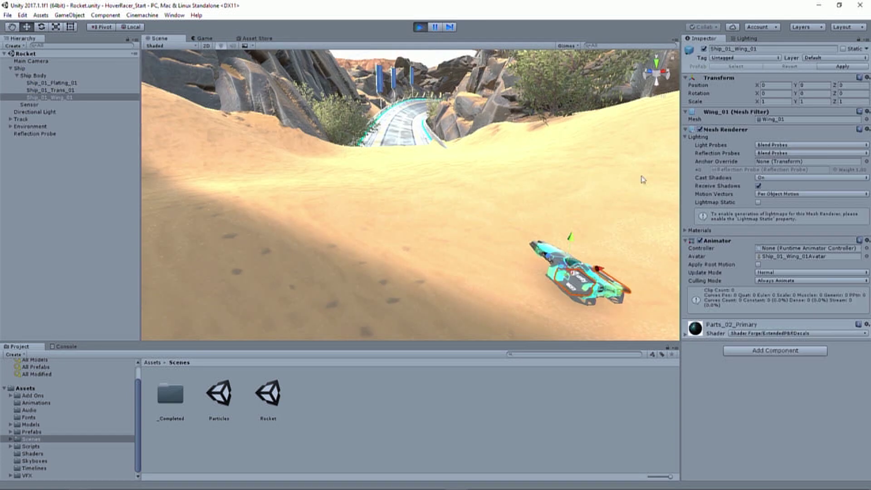
drag(570, 239, 584, 144)
- Scale Ship Body up uniformly to about fifteen times its size
click(49, 76)
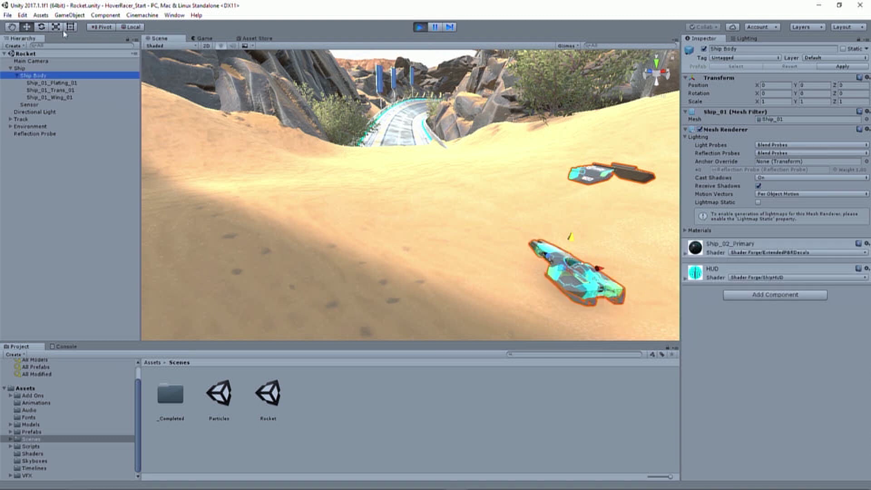
click(55, 27)
drag(567, 270, 443, 154)
mouse_move(444, 154)
right_down()
mouse_move(543, 123)
mouse_move(521, 114)
mouse_move(496, 10)
mouse_move(301, 143)
mouse_move(247, 100)
mouse_move(254, 68)
mouse_move(272, 118)
mouse_move(291, 136)
mouse_move(373, 181)
right_up()
- Duplicate a FrameLarge_04 support with Ctrl+D, frame the Supports group, then return to the Game view
click(372, 182)
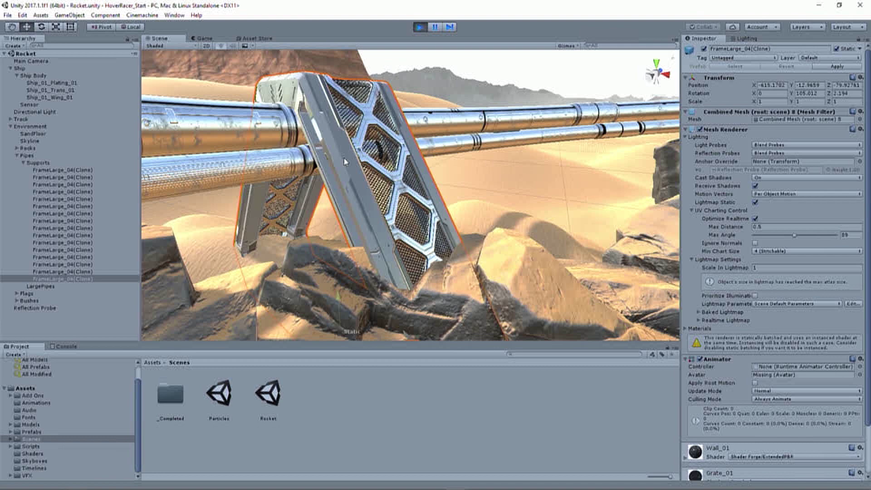
key(ctrl+d)
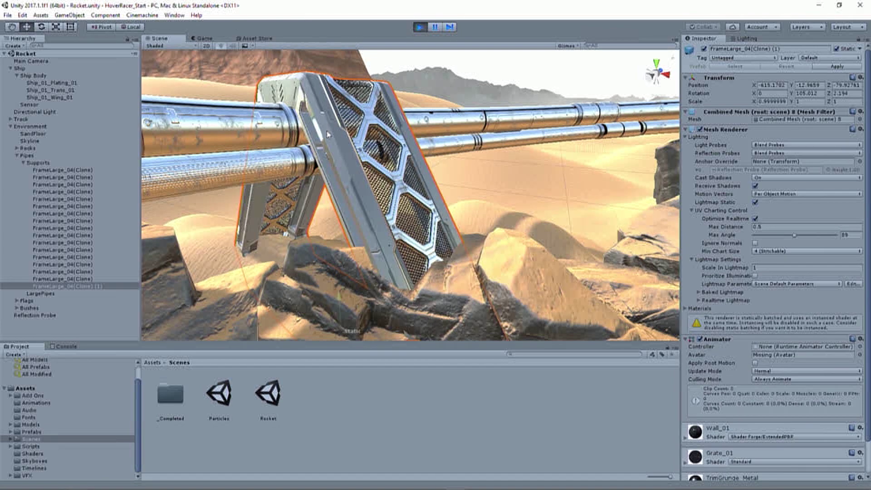
click(41, 163)
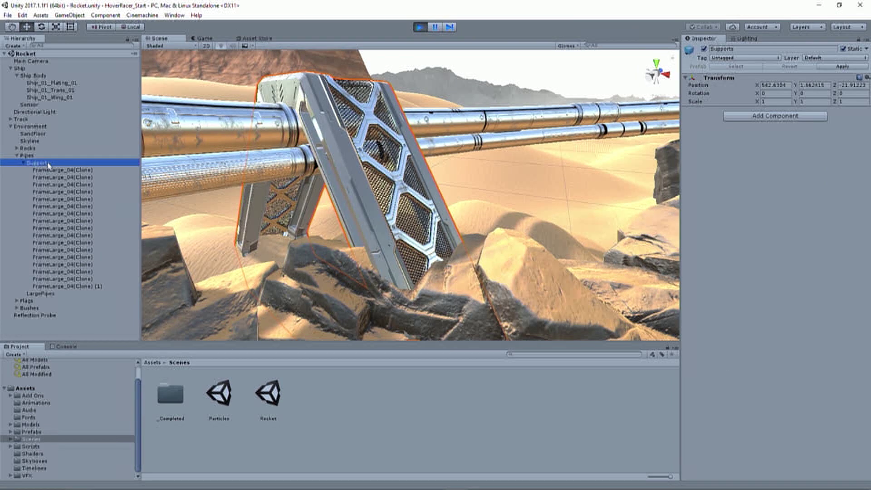
key(f)
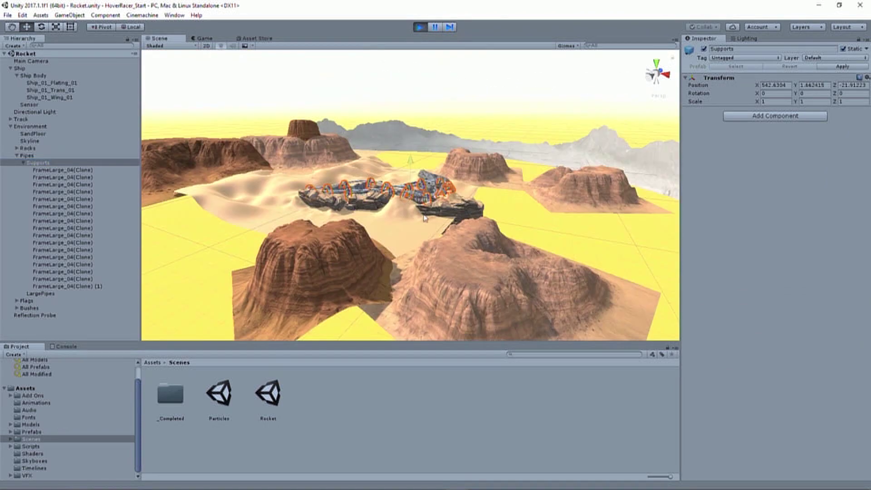
scroll(415, 166, up, 3)
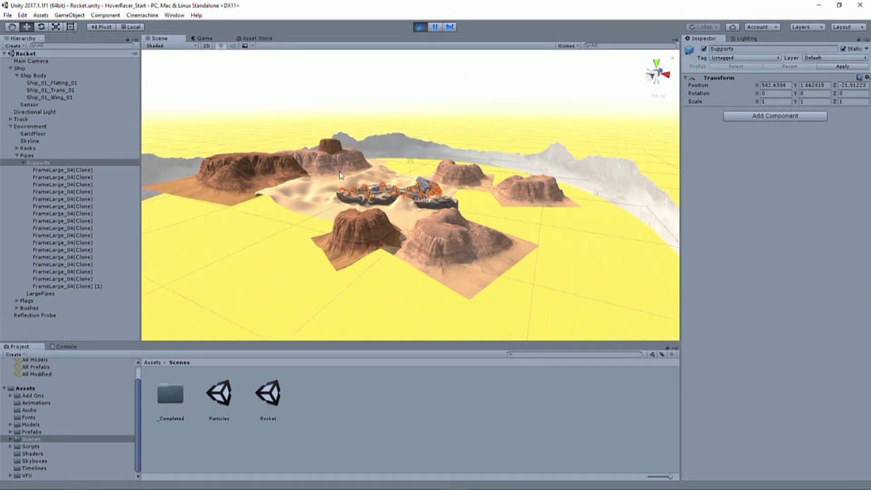
scroll(344, 172, up, 3)
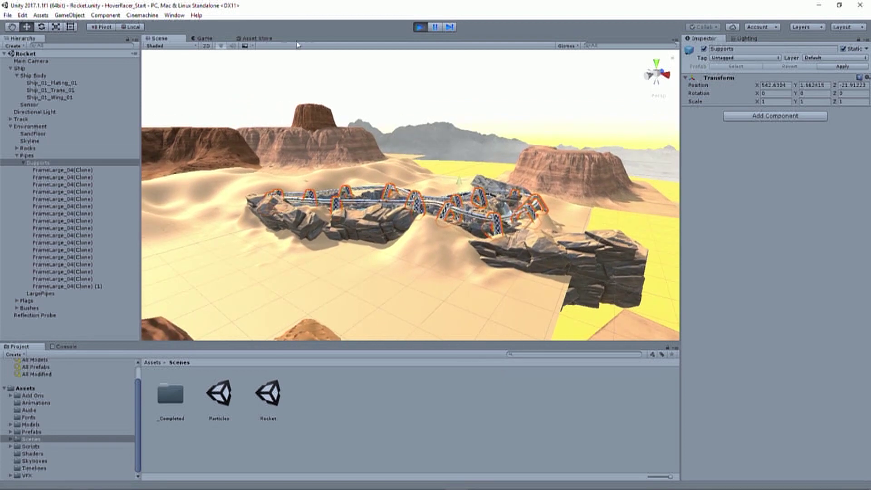
click(205, 39)
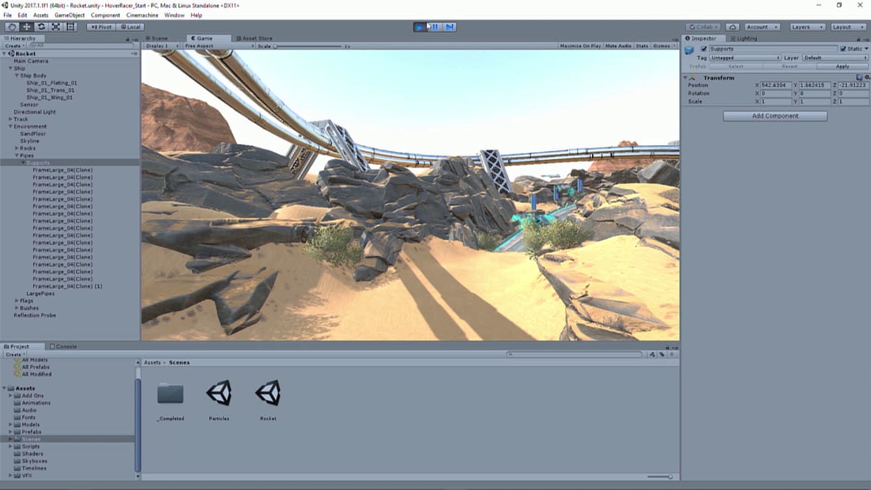
- Stop Play mode, then start and stop playing the scene twice more
click(419, 27)
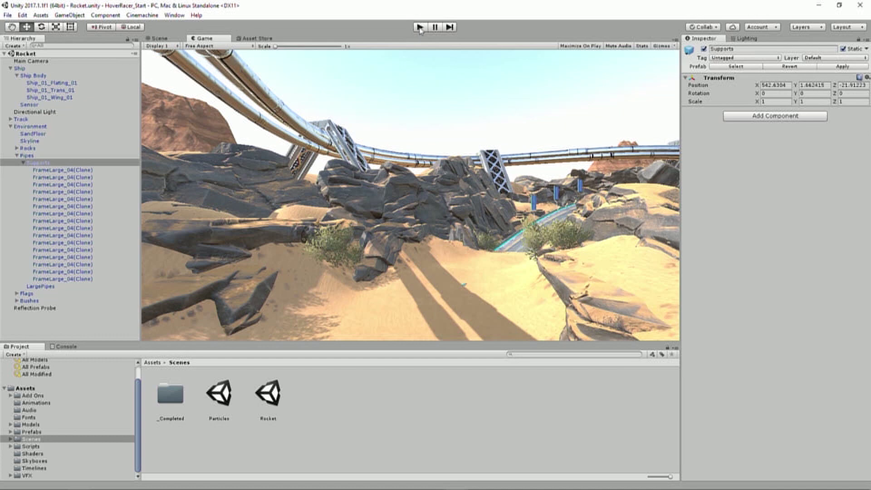
click(420, 28)
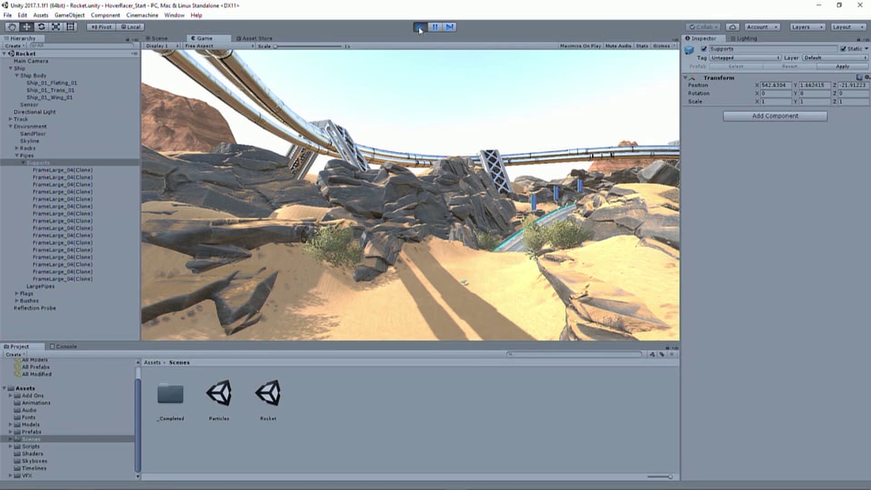
click(420, 28)
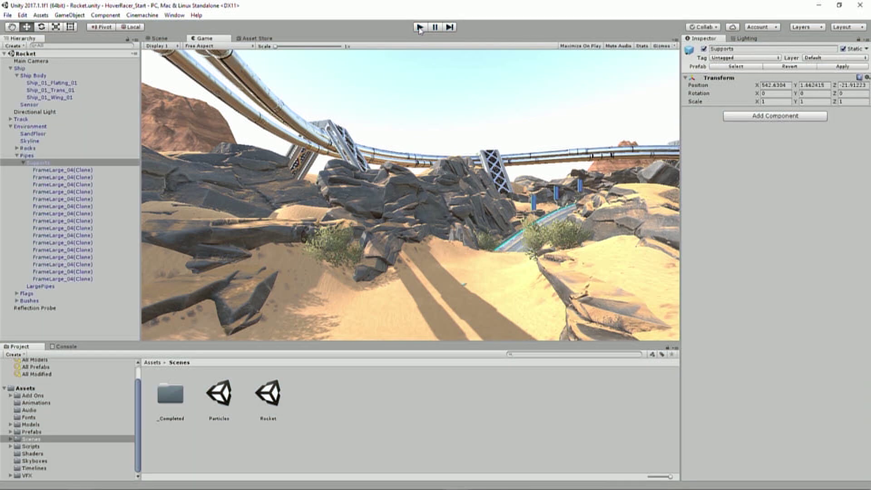
click(419, 28)
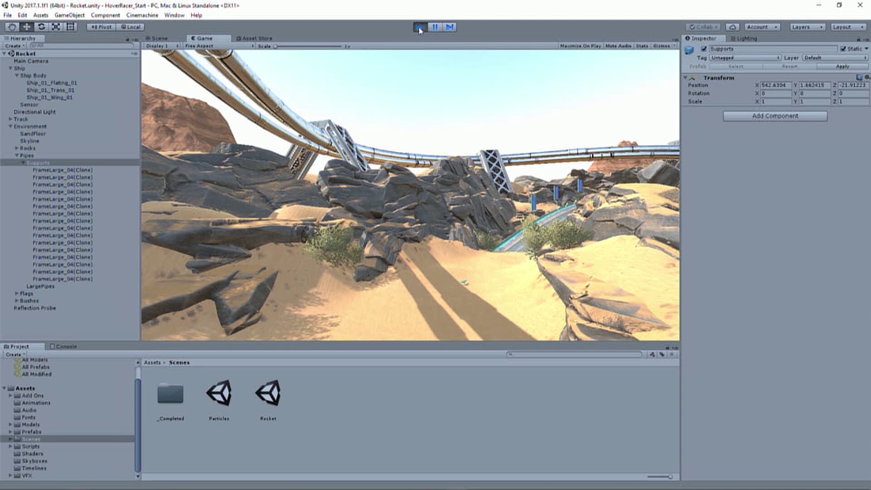
click(419, 28)
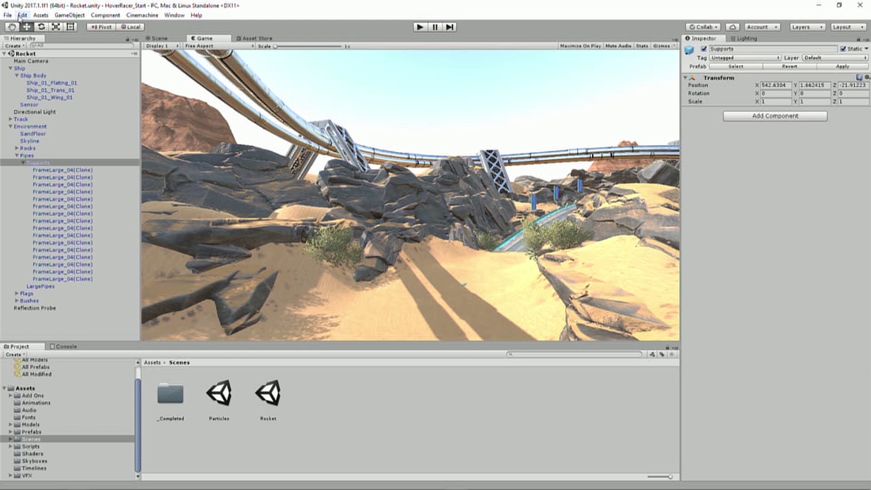
- Bring up the Edit menu to reach Preferences
click(21, 15)
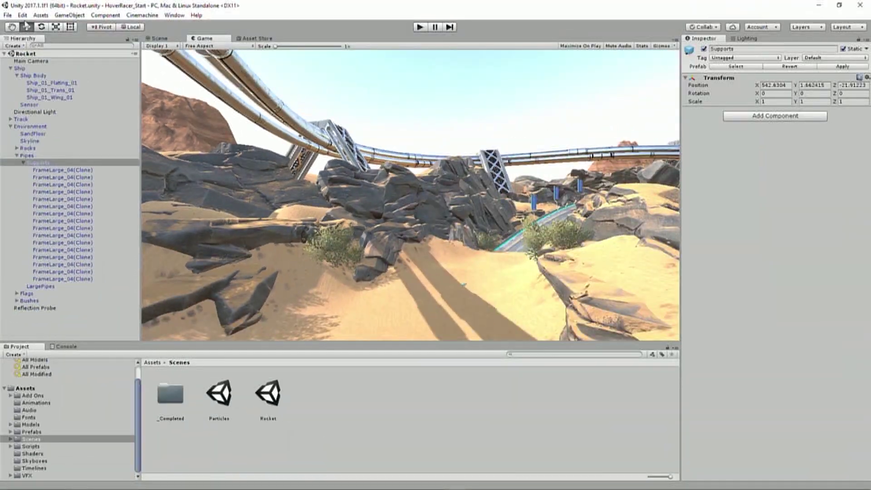
click(23, 15)
click(22, 15)
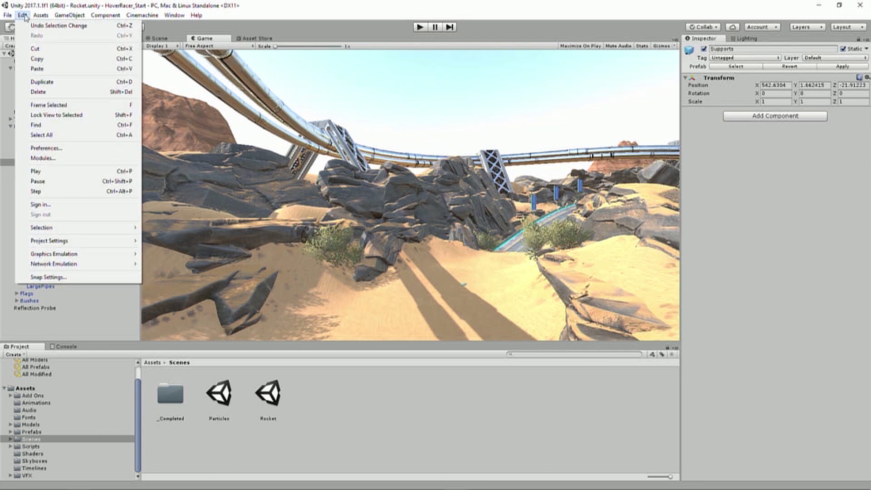
- Open Preferences, move the window right, and scroll its Colors page to the Playmode tint swatch
click(61, 150)
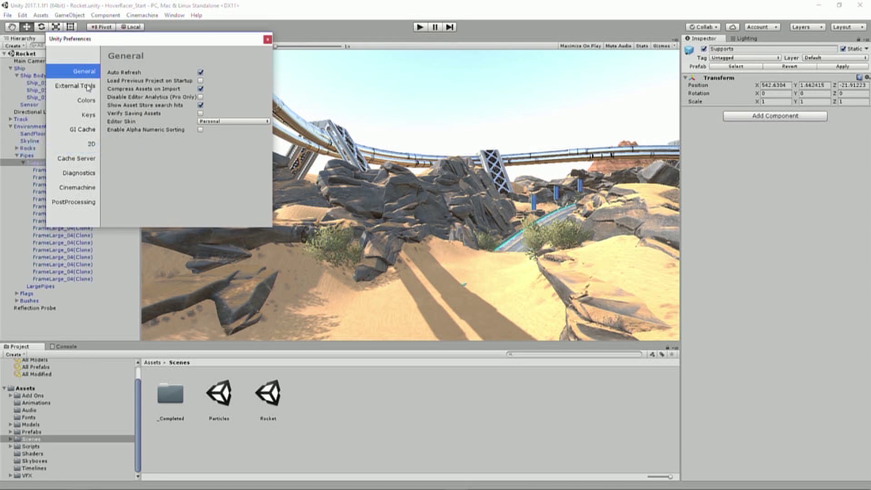
drag(128, 41, 233, 40)
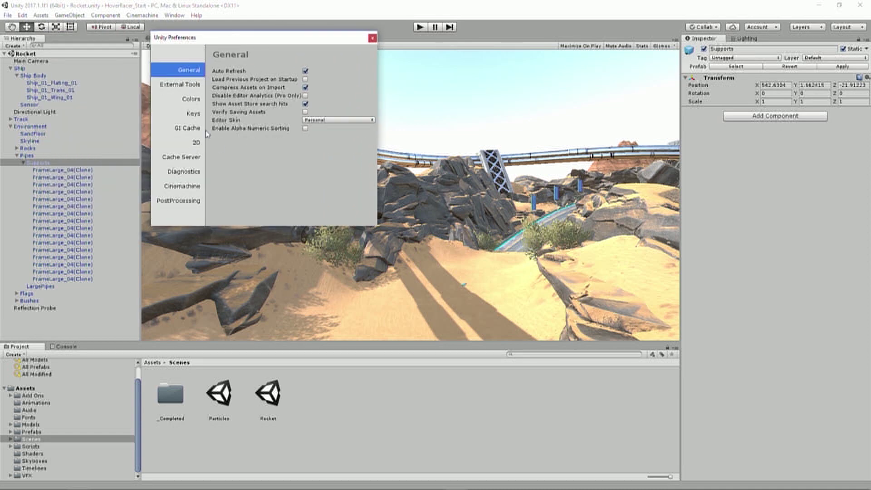
click(187, 100)
scroll(252, 122, down, 2)
scroll(251, 122, up, 2)
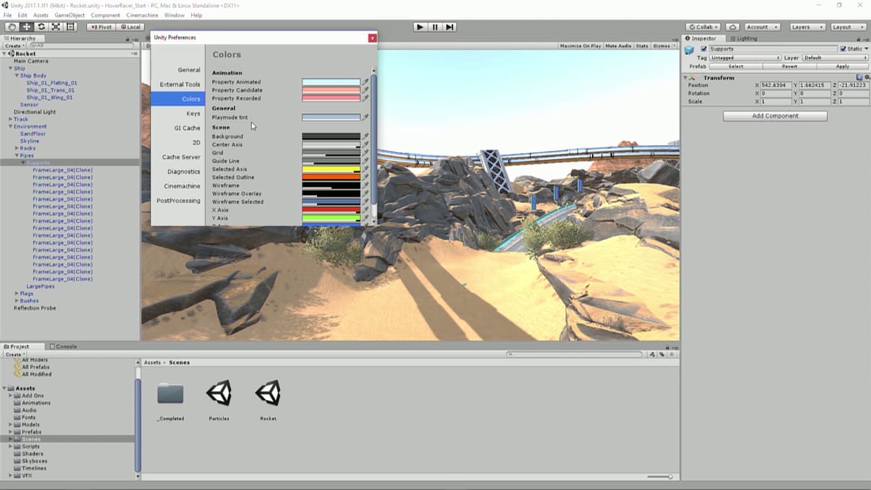
scroll(252, 121, down, 2)
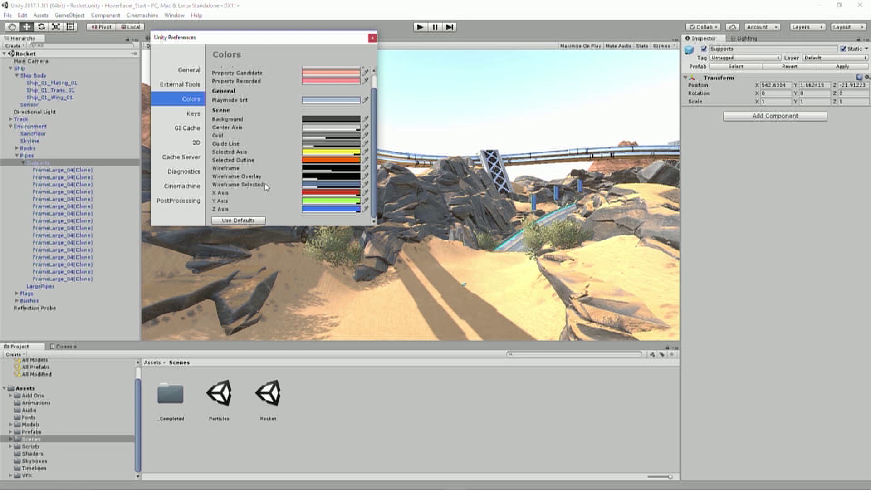
- Set the Playmode tint to magenta (255, 0, 255), then close the picker and Preferences
click(328, 101)
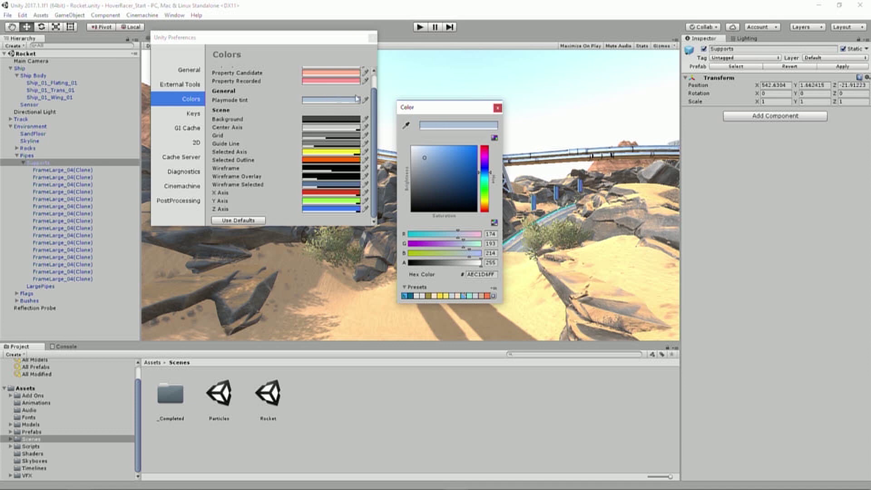
click(497, 274)
text(2550255)
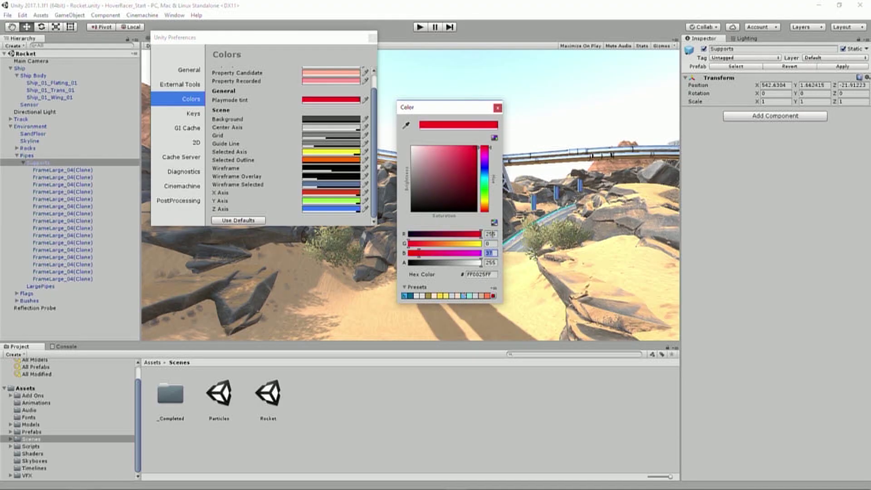
text(255)
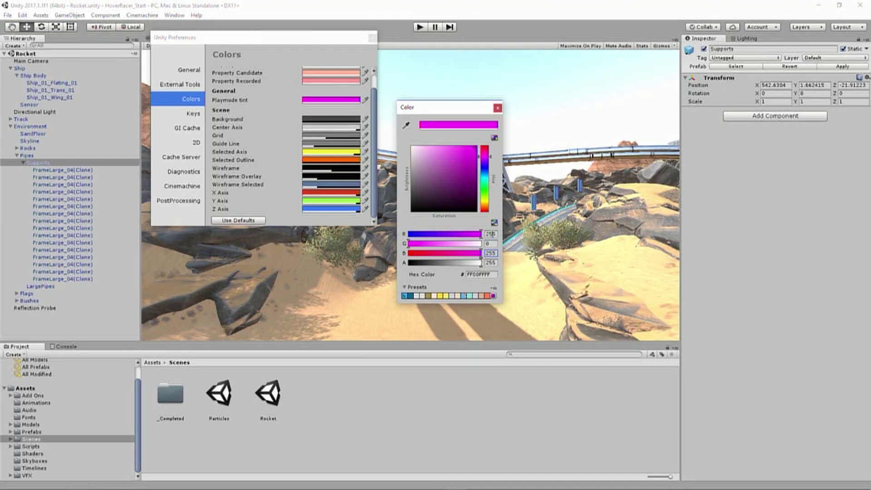
click(498, 109)
click(371, 36)
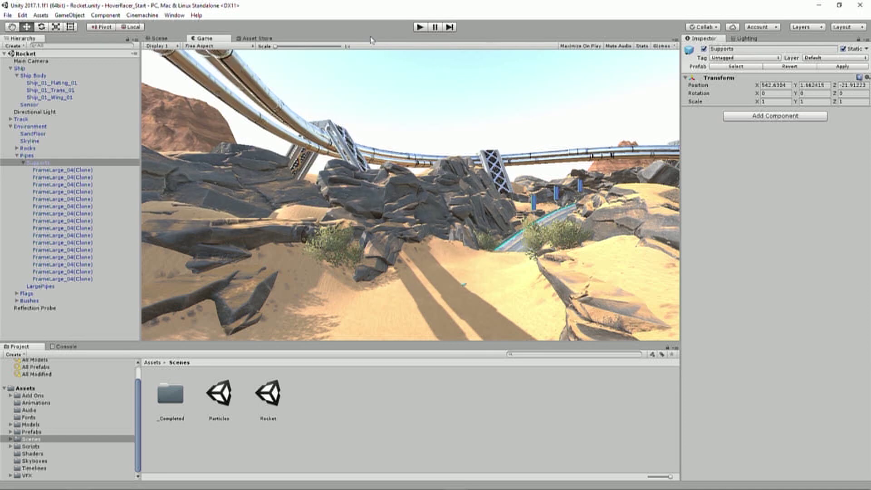
click(420, 27)
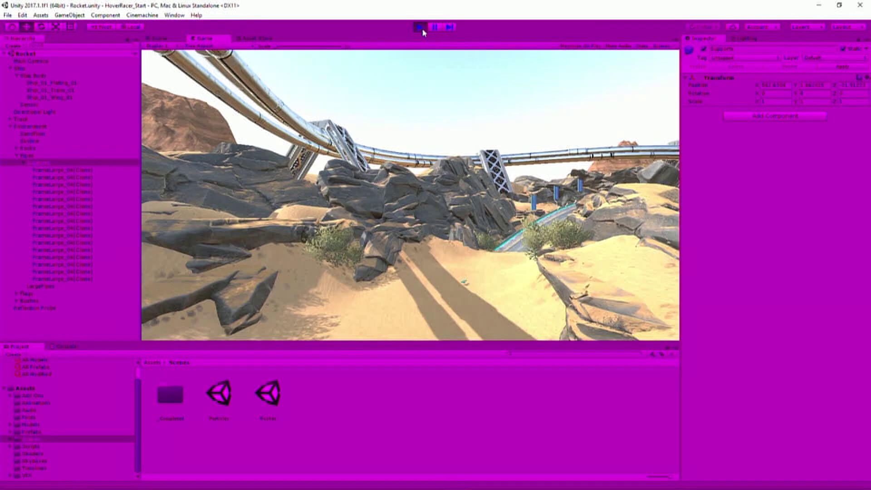
click(422, 28)
click(420, 29)
click(420, 28)
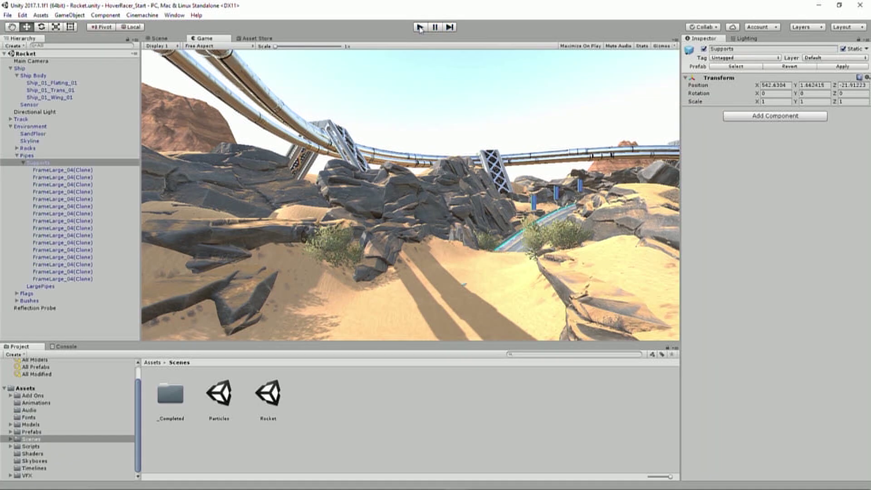
click(420, 28)
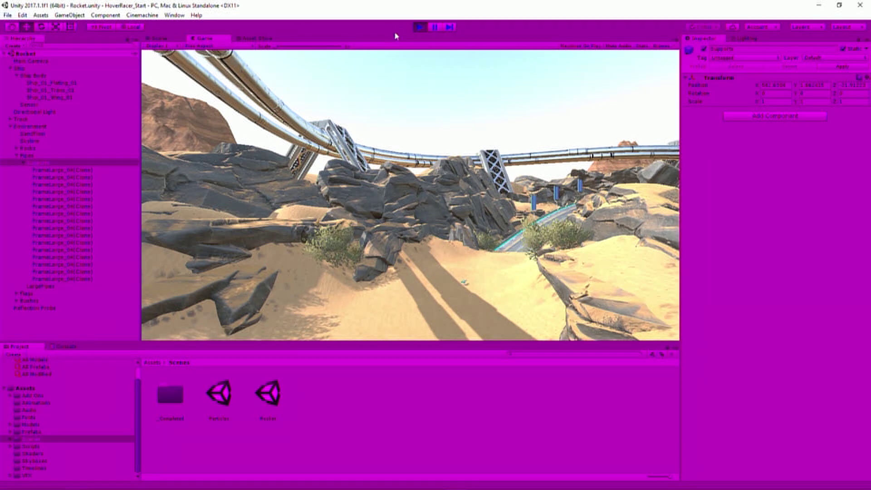
click(425, 27)
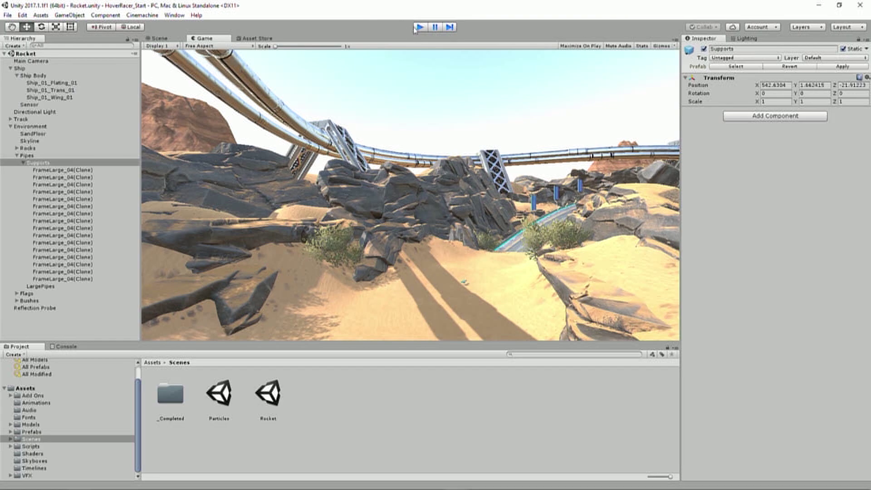
- Reset the editor colours with Use Defaults on the Preferences Colors page, then close Preferences
click(22, 15)
click(51, 149)
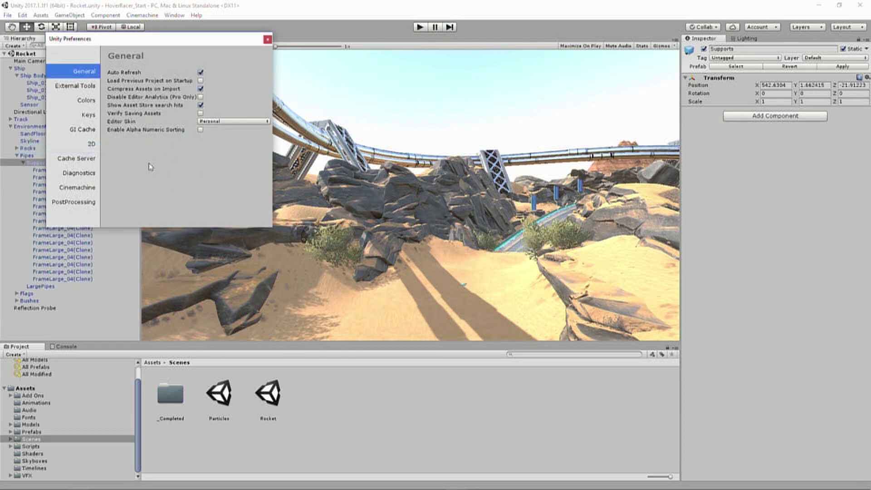
click(83, 99)
scroll(128, 190, down, 2)
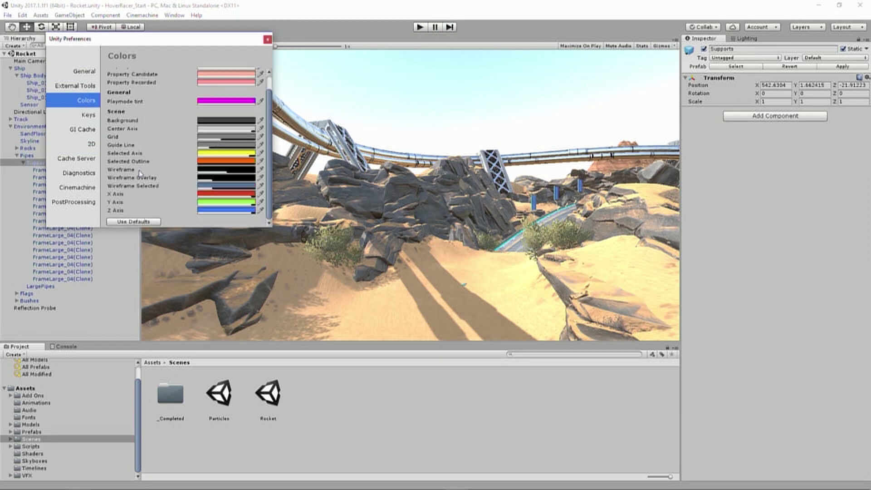
click(135, 222)
click(392, 25)
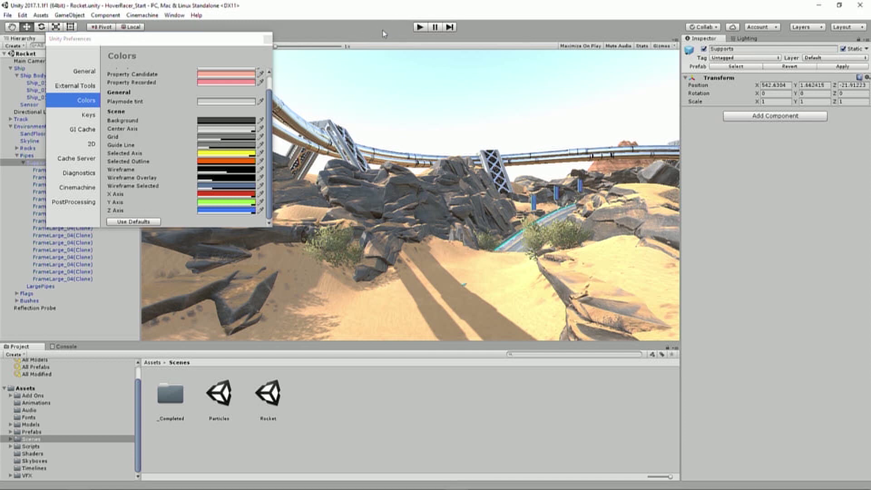
click(267, 40)
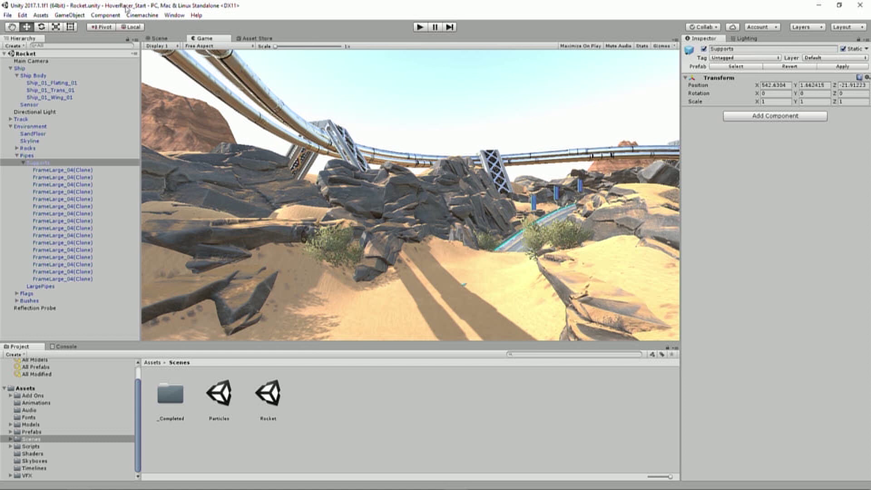
- Frame the Ship in the Scene view and orbit to look at it from behind
click(159, 38)
alt+drag(301, 167, 252, 165)
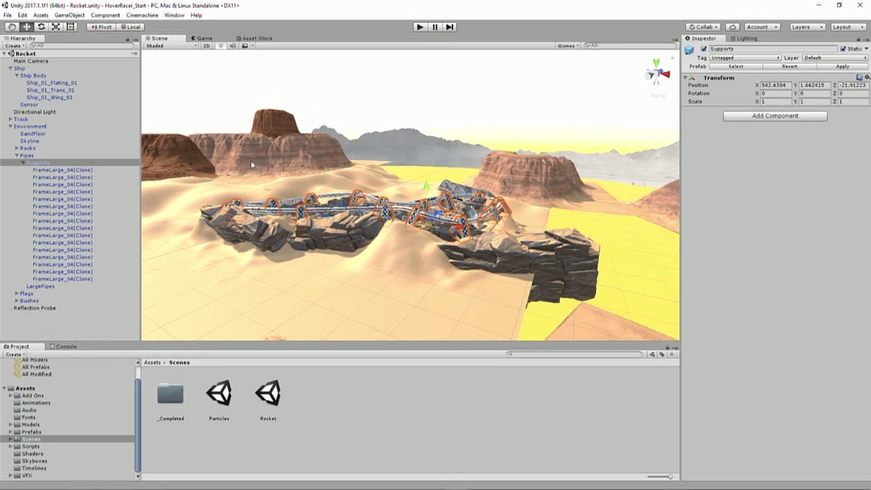
click(41, 68)
key(f)
alt+drag(454, 159, 517, 132)
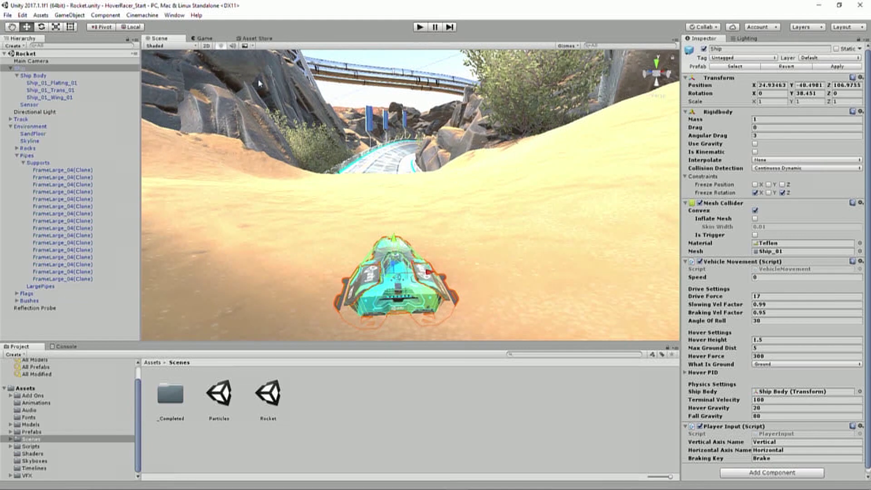
- Align Main Camera with the view via GameObject > Align With View and parent it under Ship
click(32, 63)
click(69, 15)
click(108, 215)
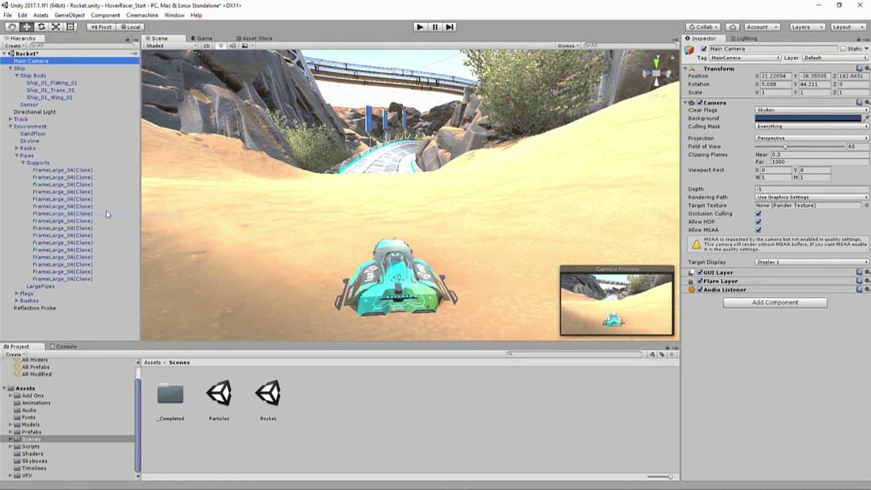
click(206, 38)
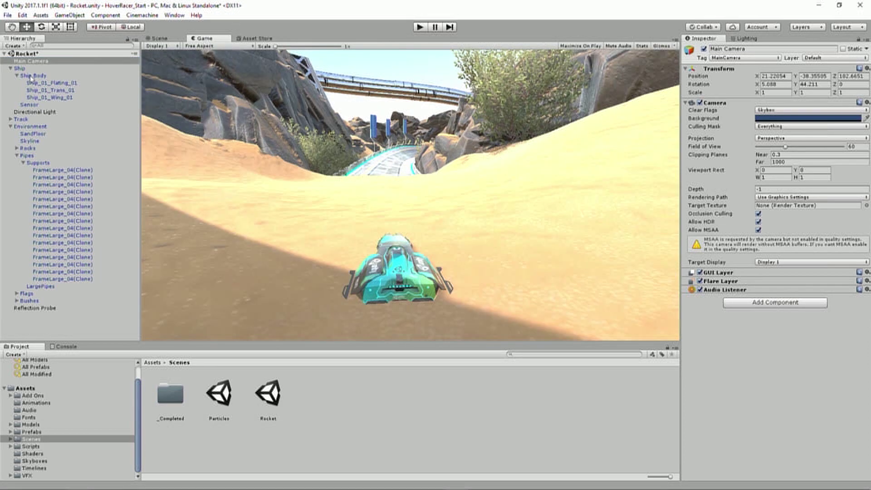
drag(29, 59, 47, 68)
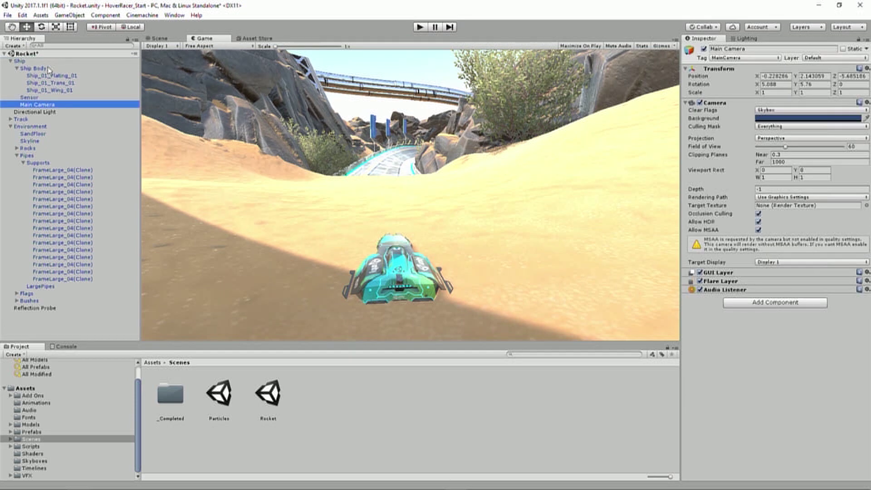
- Enter Play mode and drive the ship with W, A and D to test the following camera
click(420, 27)
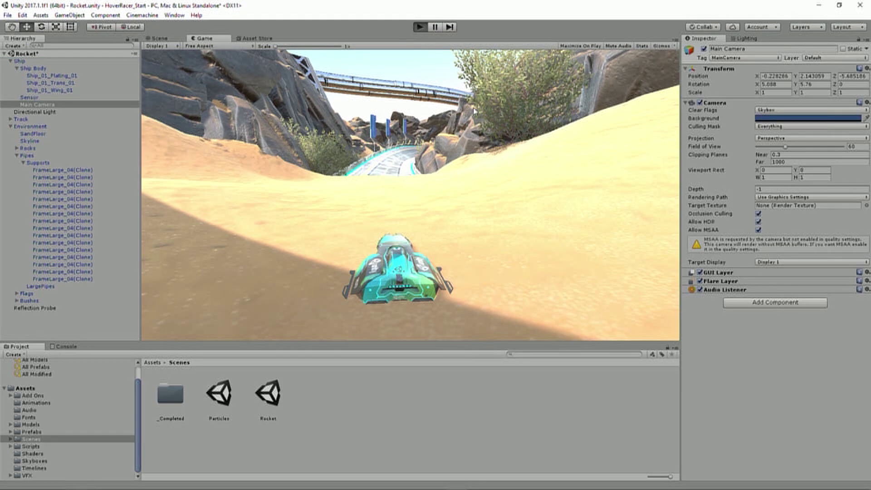
key(w)
key(d)
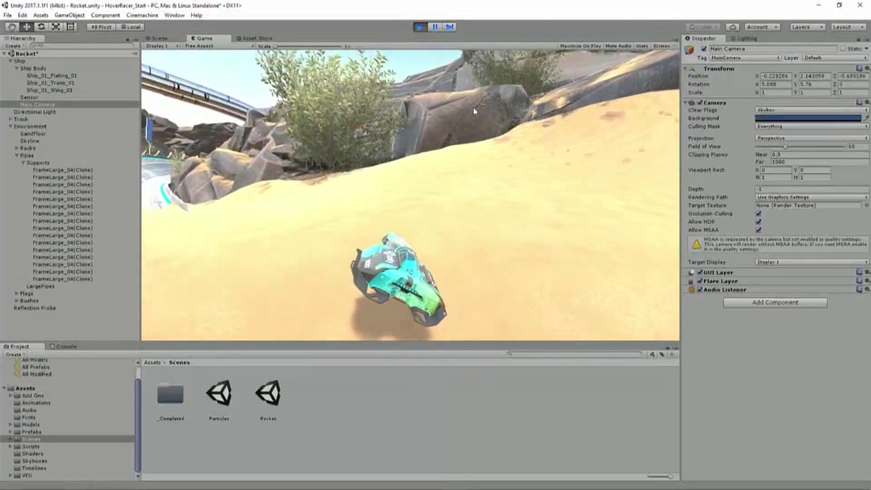
key(a)
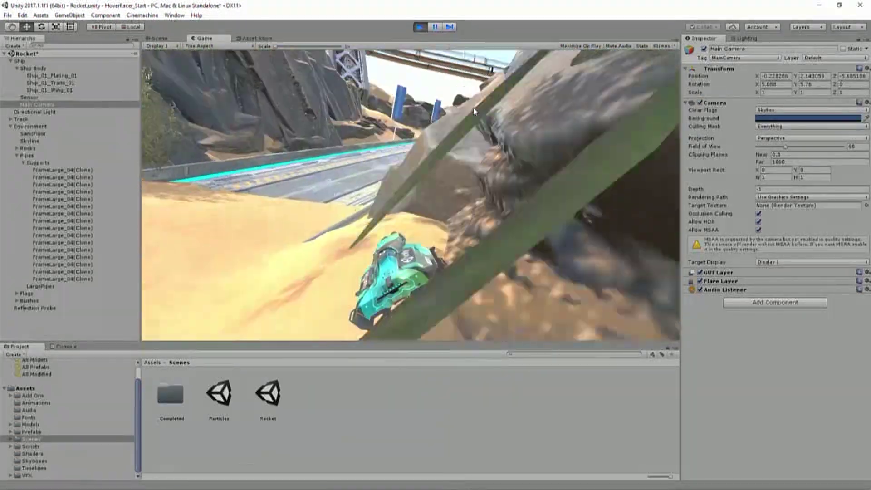
key(w)
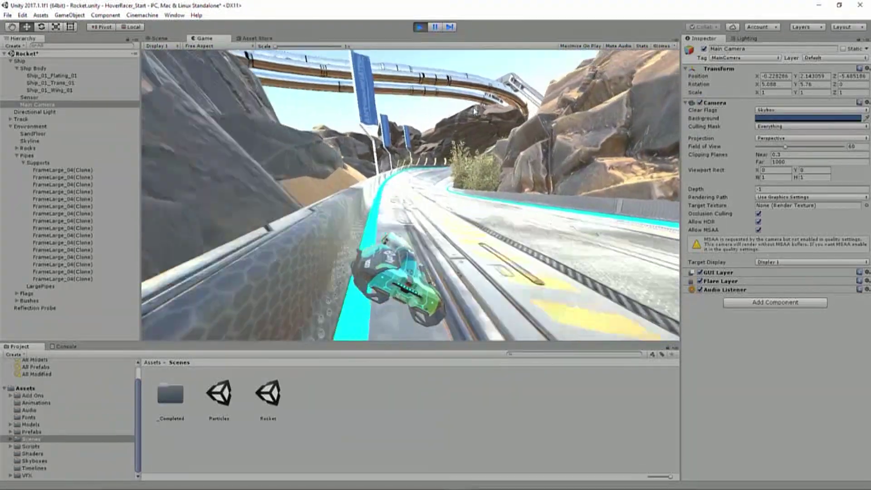
key(d)
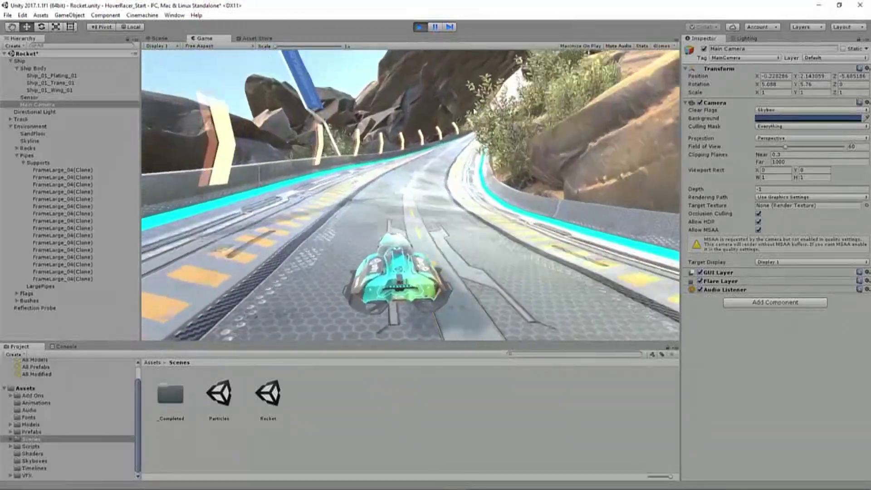
key(d)
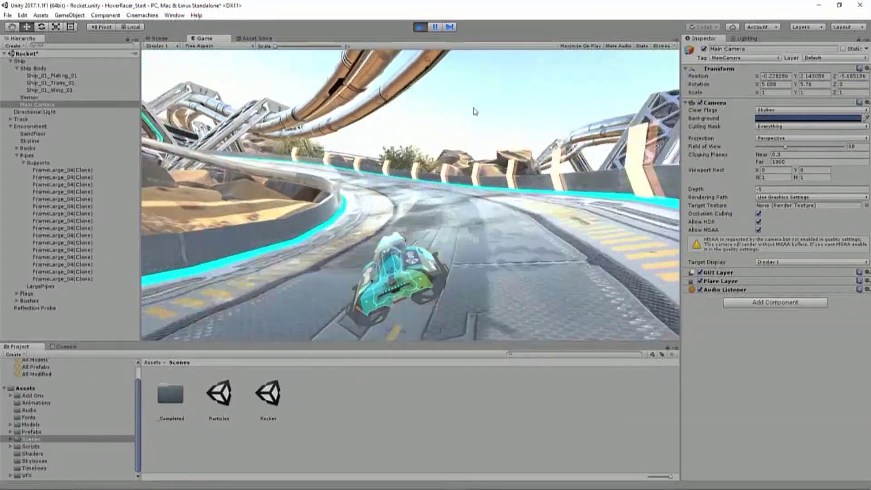
- Stop playing, move Main Camera under Ship Body, and test-drive once more in Play mode
click(420, 26)
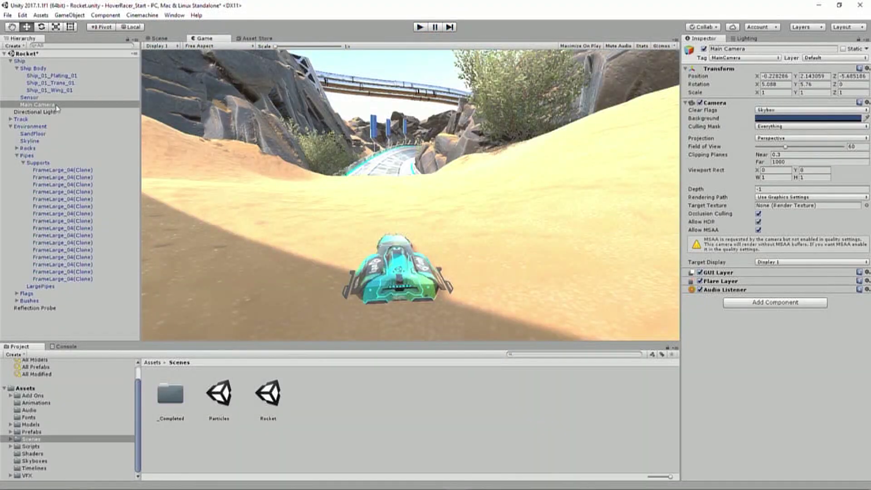
drag(55, 108, 50, 72)
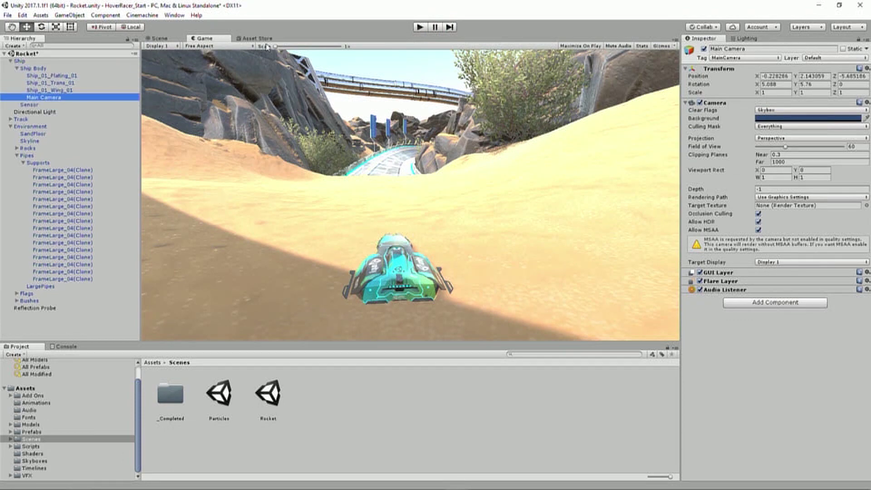
click(419, 27)
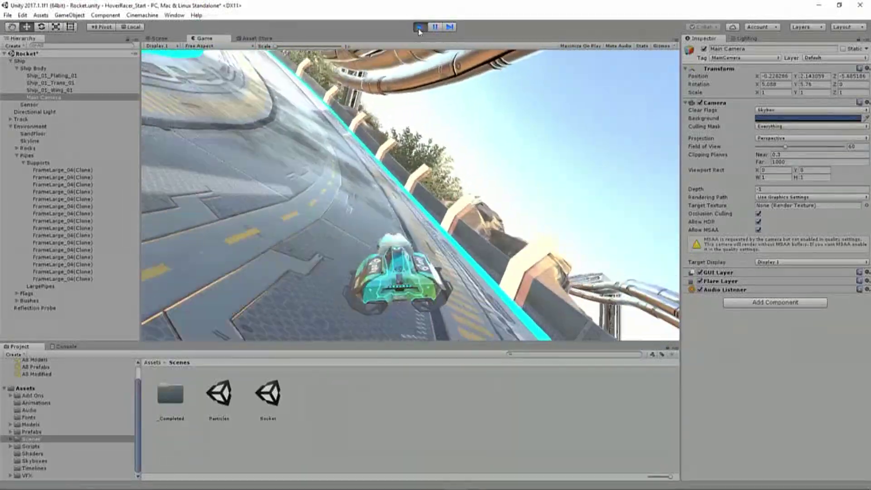
click(419, 27)
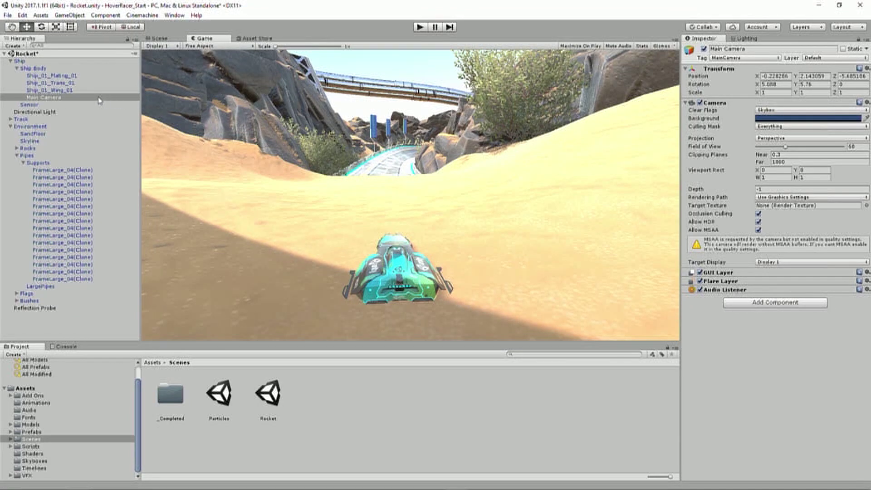
drag(97, 97, 95, 118)
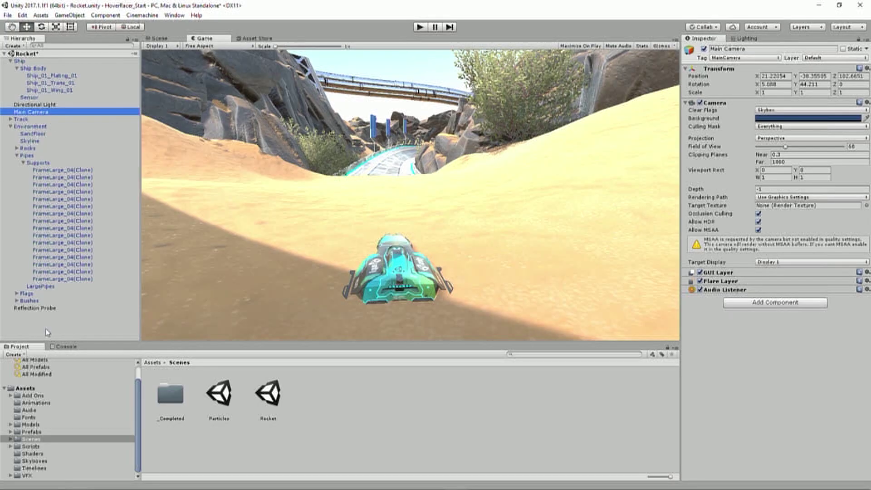
click(47, 333)
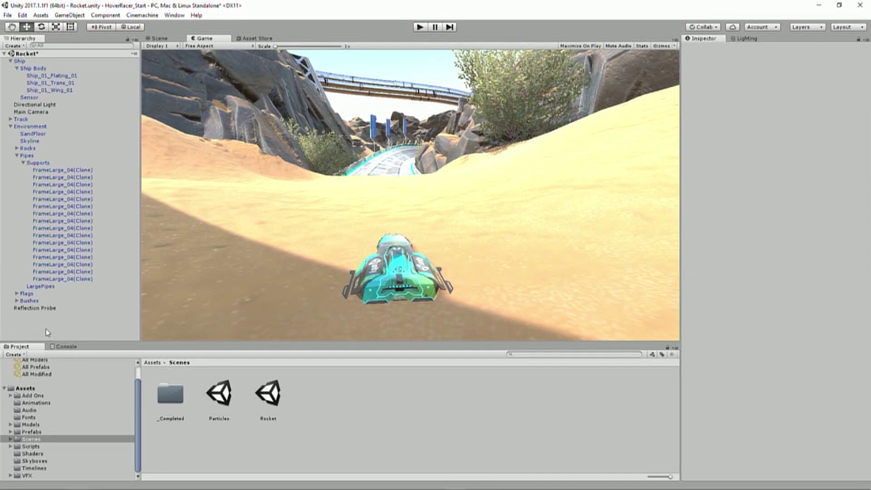
click(145, 17)
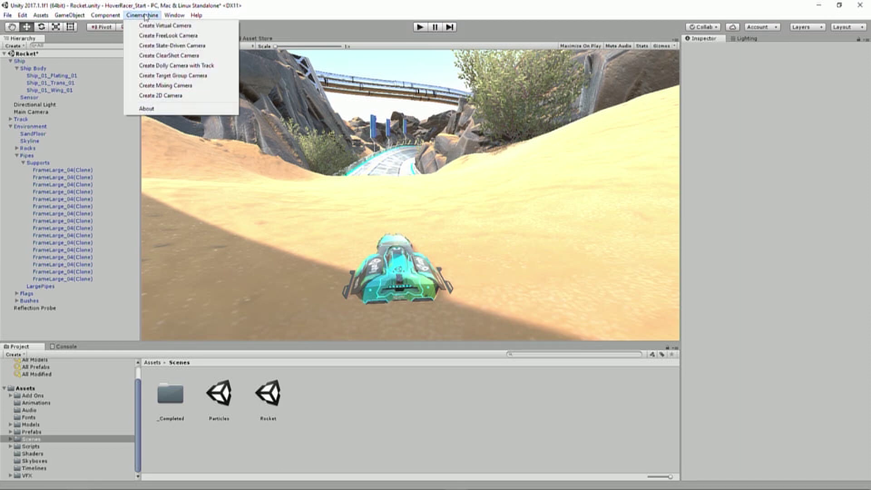
click(145, 17)
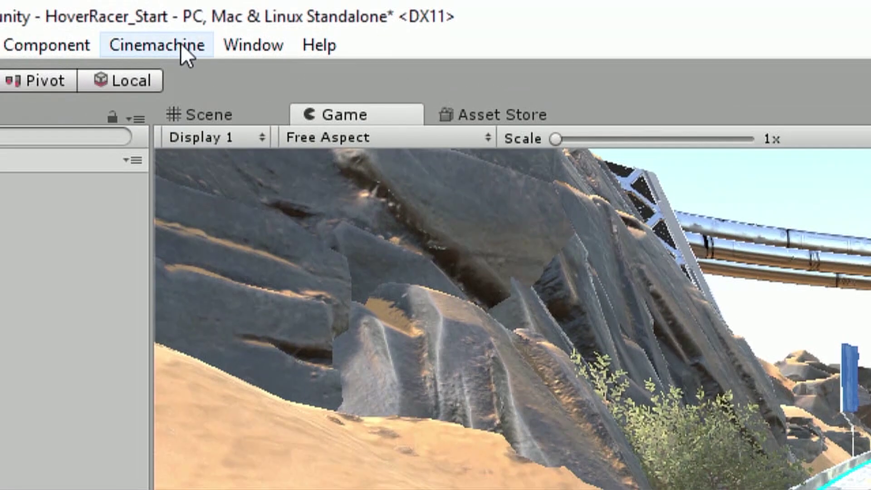
click(150, 15)
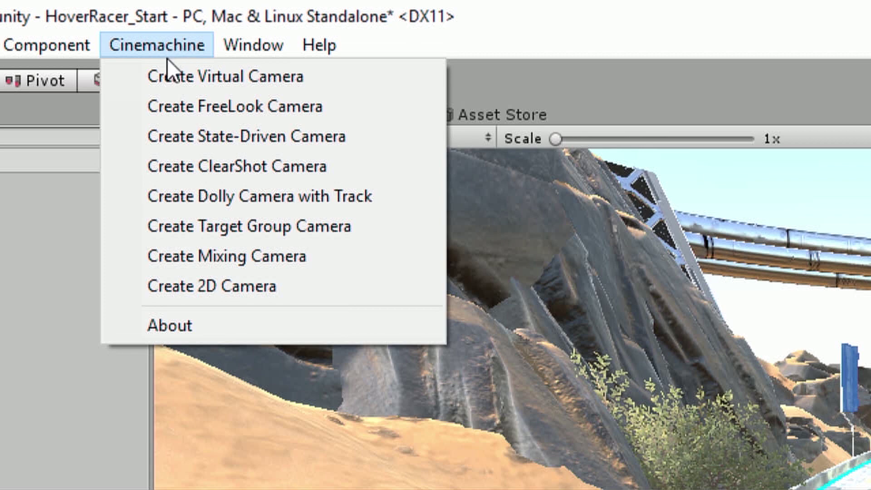
click(165, 40)
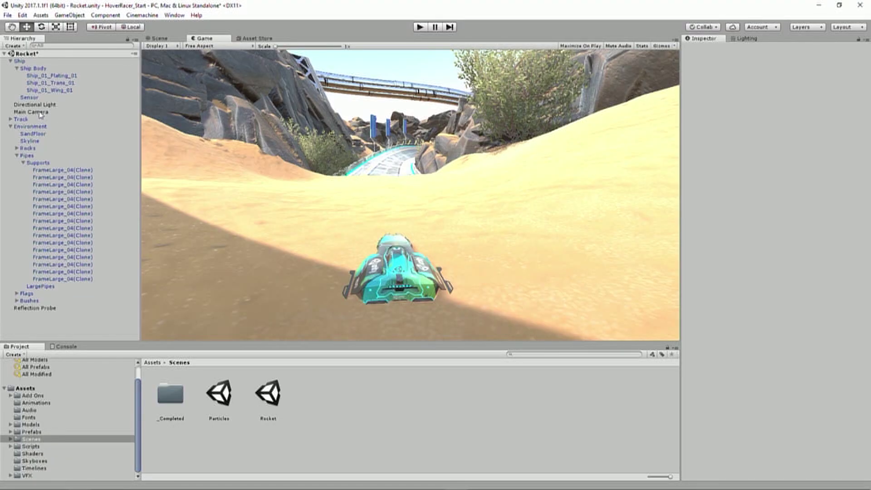
- Select Main Camera and change its Camera Rendering Path to Deferred
click(41, 114)
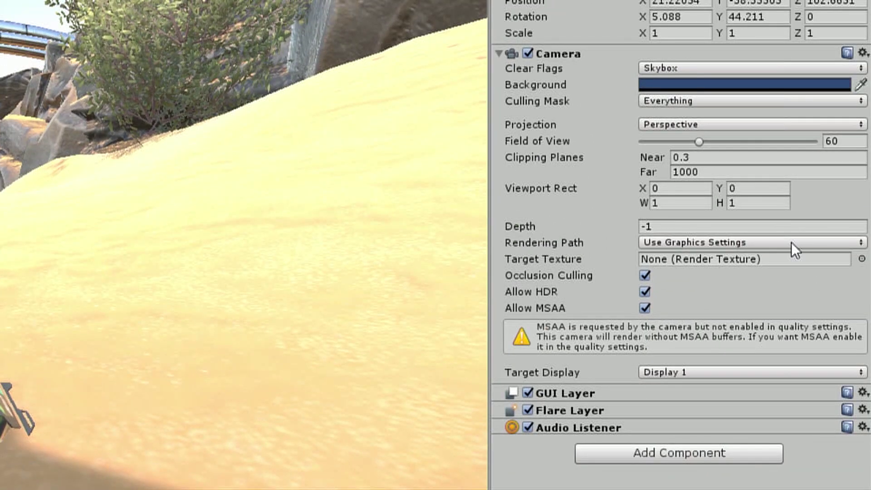
click(793, 243)
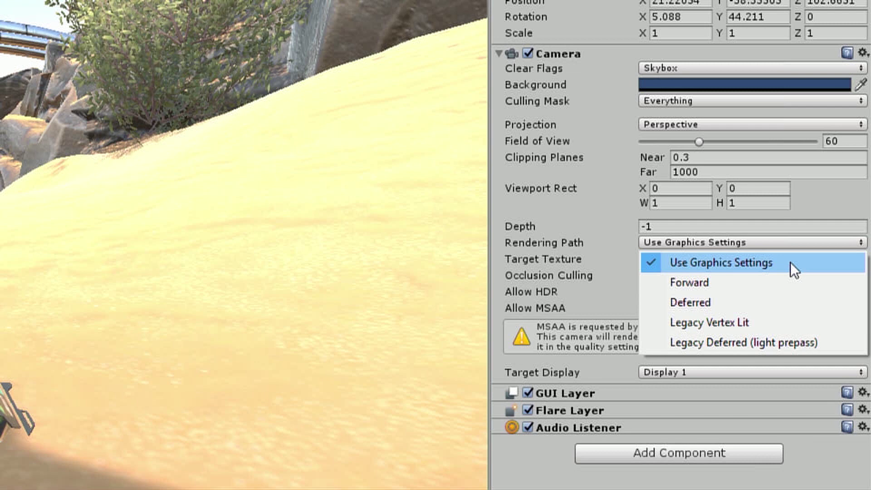
click(800, 310)
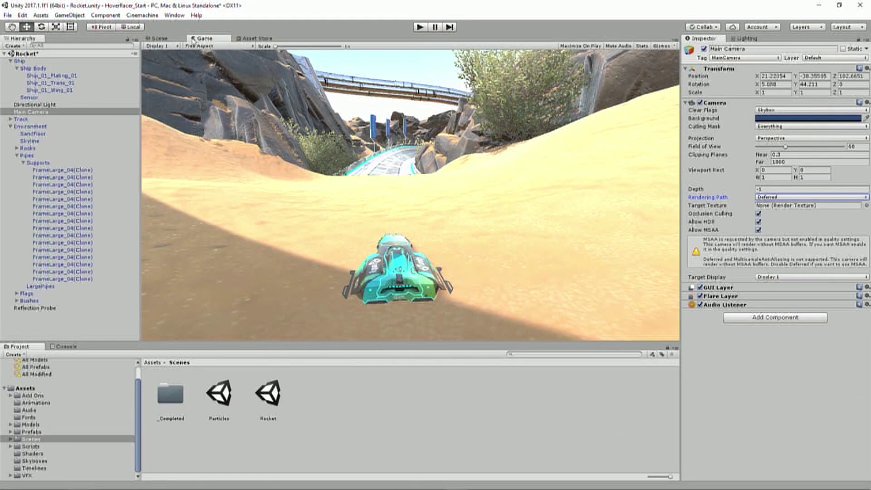
- In the Scene view, switch Main Camera's Rendering Path to Use Graphics Settings and back to Deferred
click(159, 38)
right_drag(358, 104, 315, 113)
key(w)
key(w)
click(781, 198)
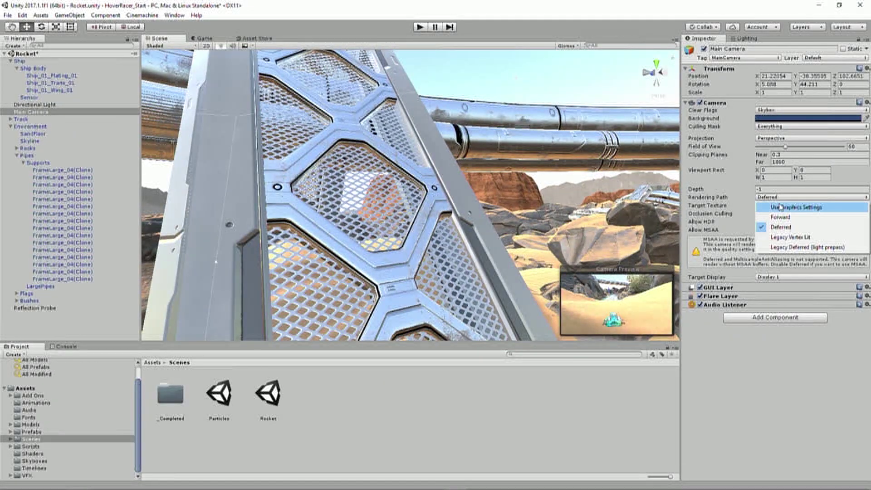
click(781, 207)
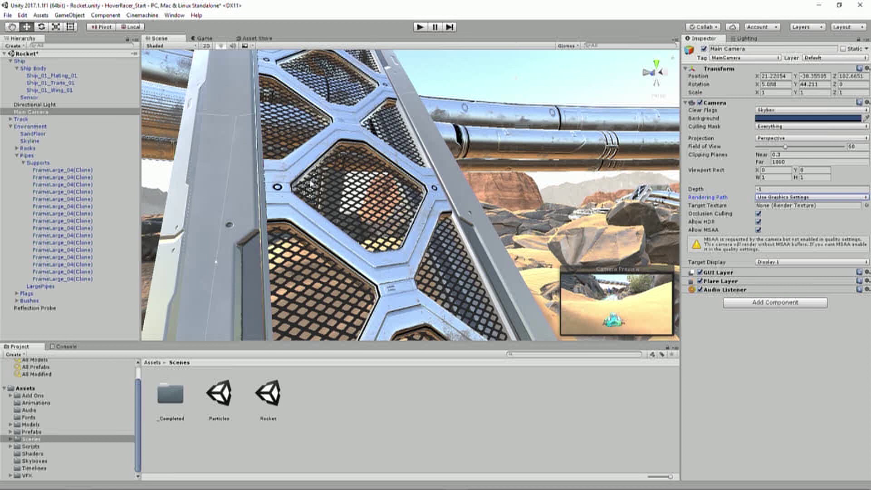
click(788, 197)
click(778, 223)
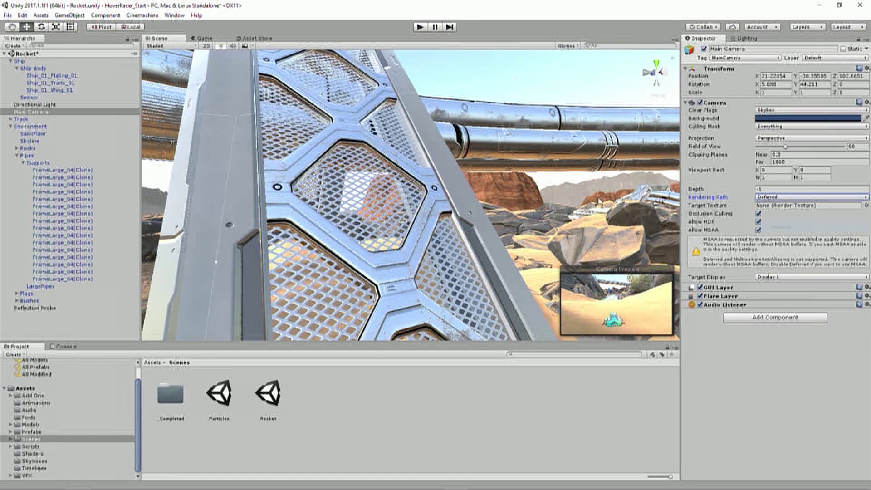
mouse_move(486, 184)
alt+mouse_down()
mouse_move(475, 176)
mouse_move(487, 177)
alt+mouse_up()
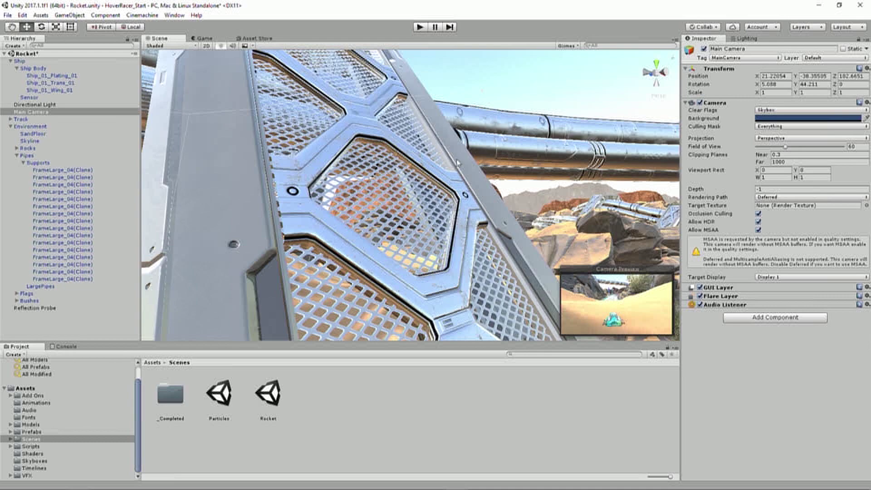
alt+drag(448, 164, 429, 250)
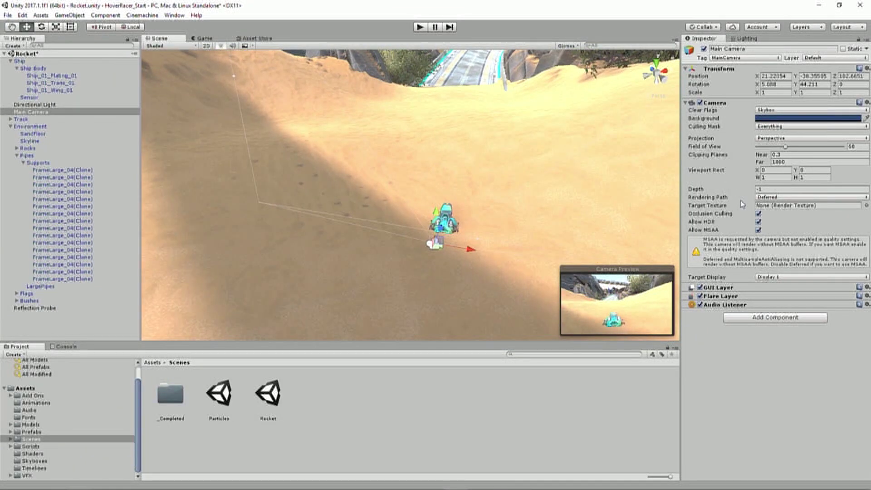
- Attach a CinemachineBrain component to the Main Camera from the Cinemachine component category
click(793, 318)
text(cine)
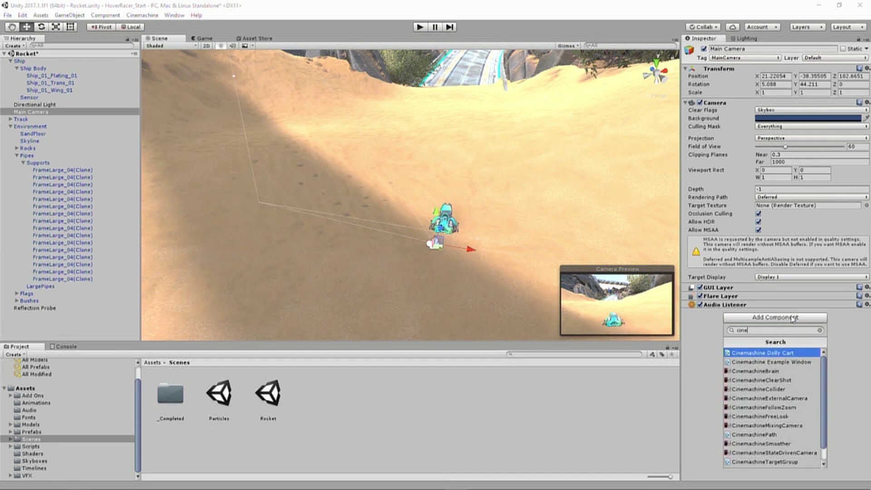
key(BackSpace)
key(BackSpace)
key(BackSpace)
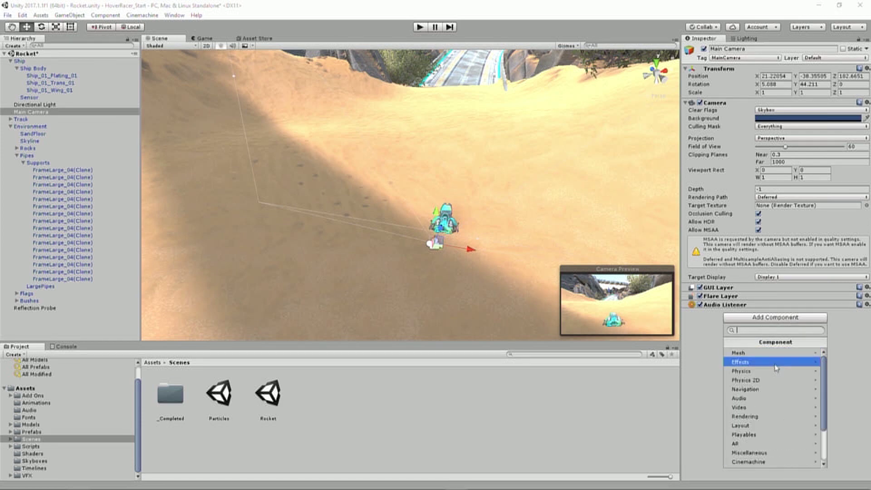
scroll(772, 408, down, 3)
scroll(770, 422, up, 1)
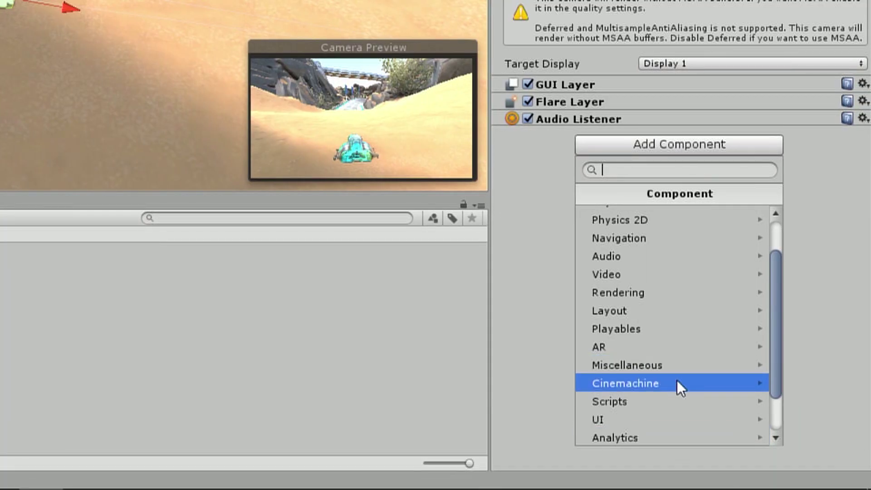
click(677, 383)
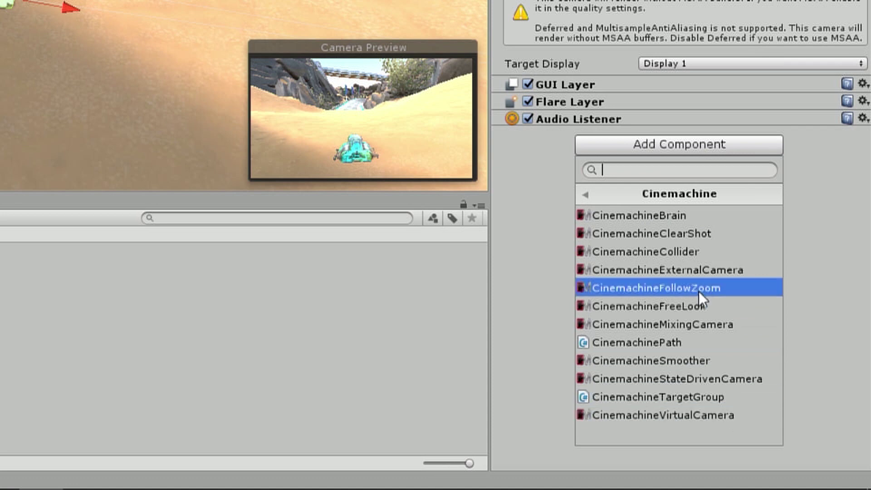
click(693, 219)
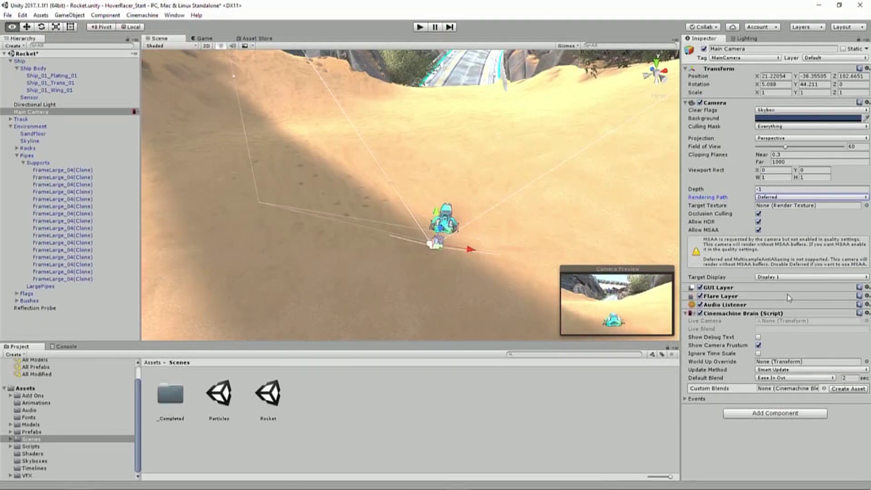
- Align the Main Camera with an orbited Scene view angle over the slope and view it in Game
key(w)
alt+drag(358, 135, 321, 135)
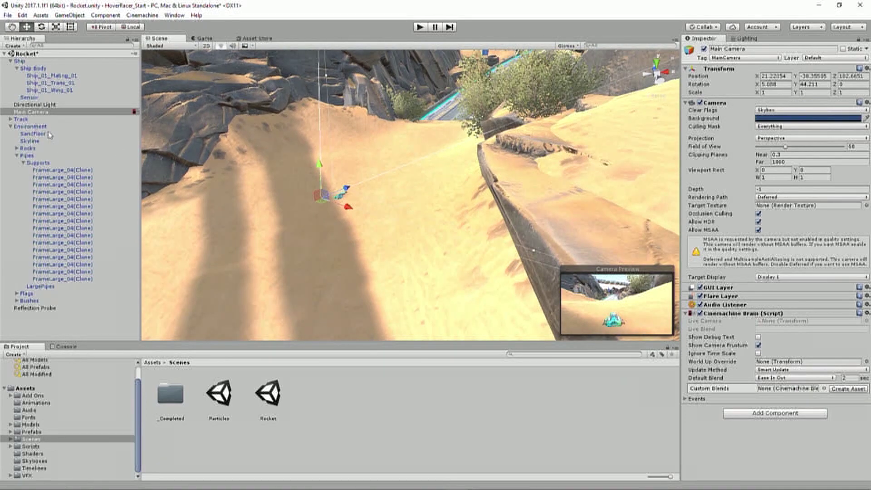
click(69, 15)
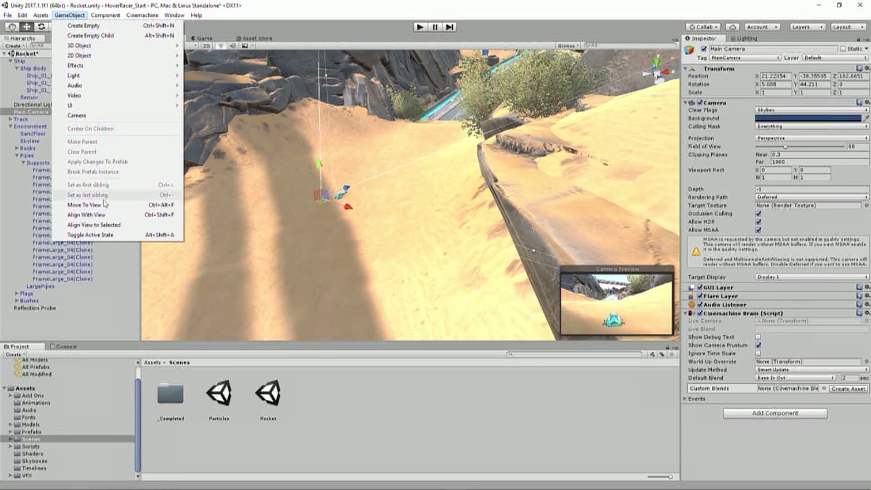
click(104, 215)
click(202, 39)
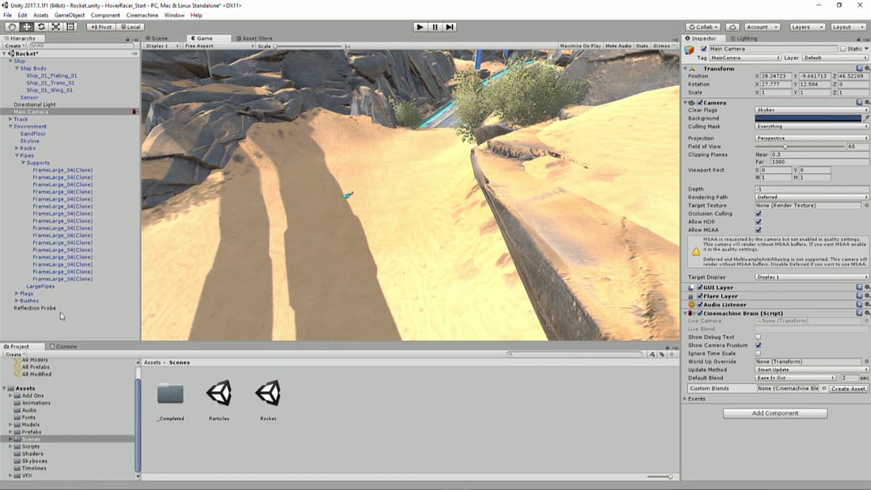
click(151, 15)
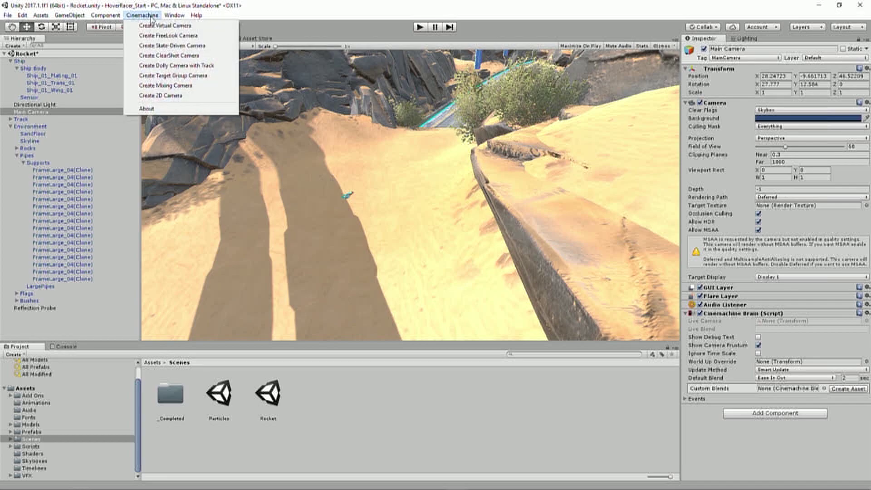
click(151, 16)
click(152, 16)
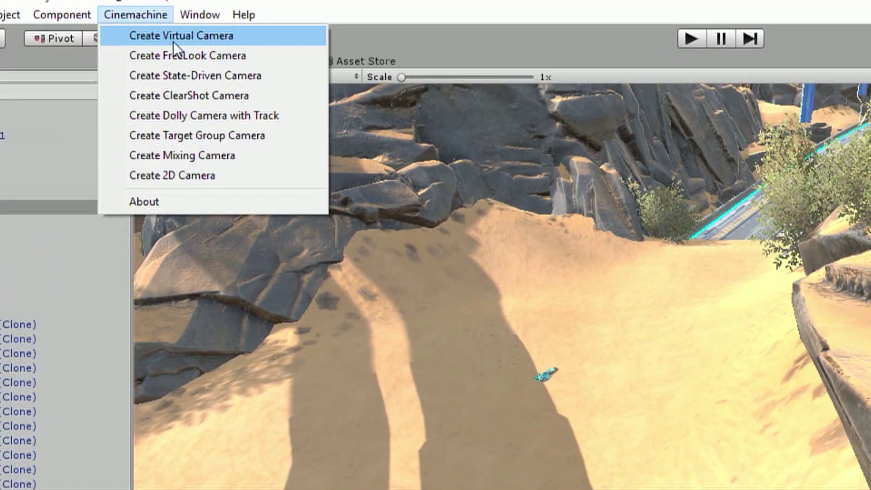
click(174, 36)
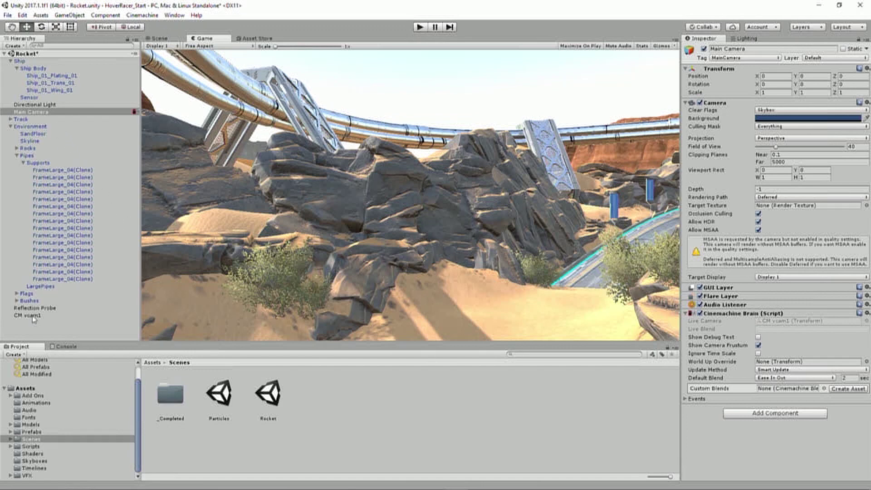
click(28, 315)
click(36, 316)
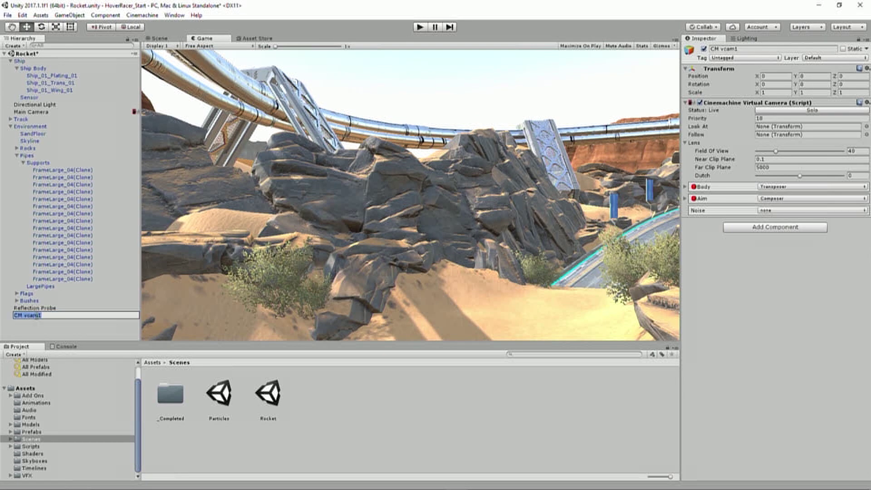
text(Follow Cam)
key(Return)
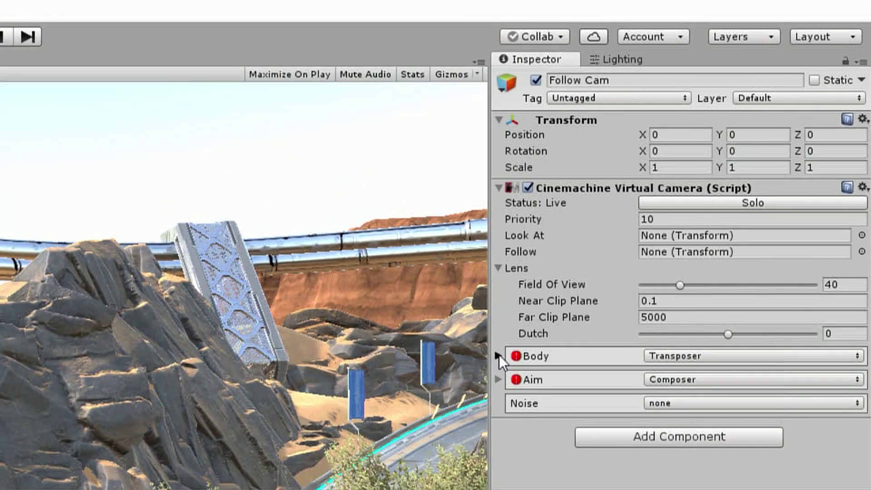
- Expand Body and Aim, set the Follow Cam's Look At target to Ship, then select Ship
click(311, 360)
click(500, 414)
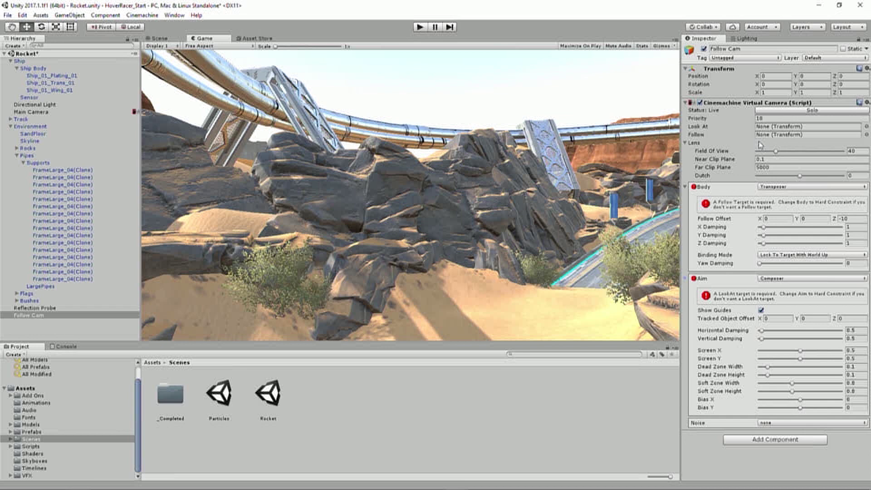
click(866, 134)
text(ship)
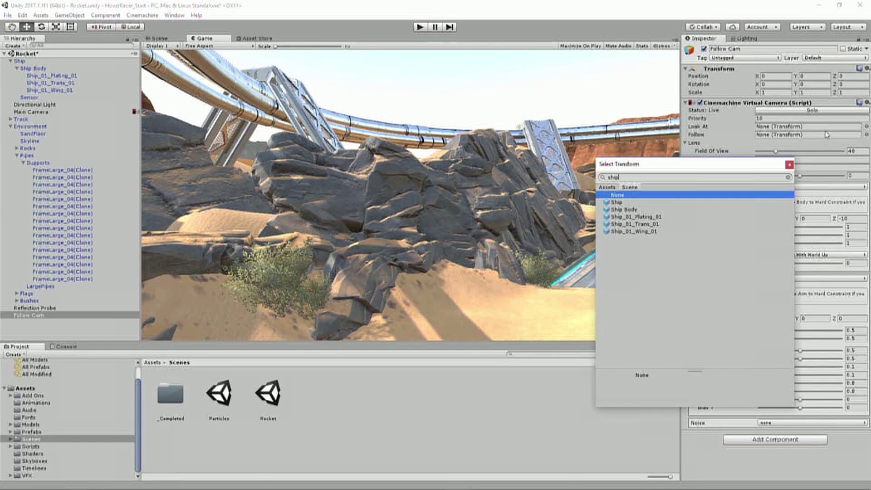
key(Down)
key(Return)
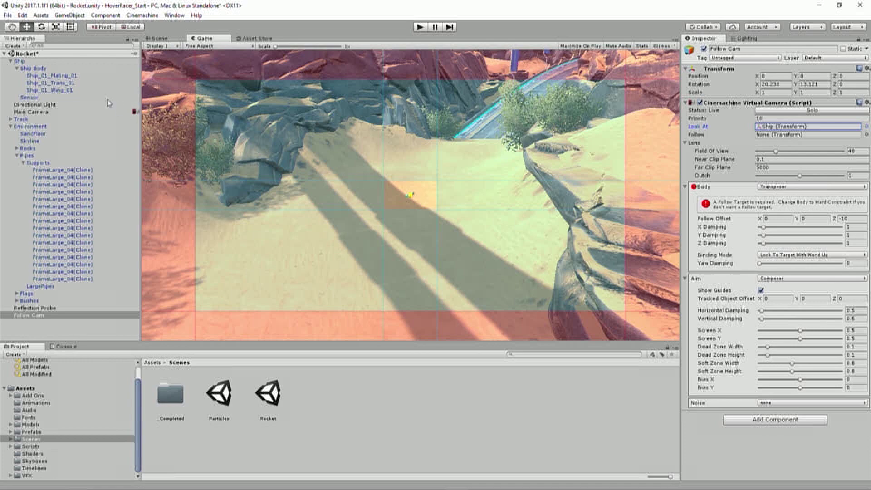
click(60, 61)
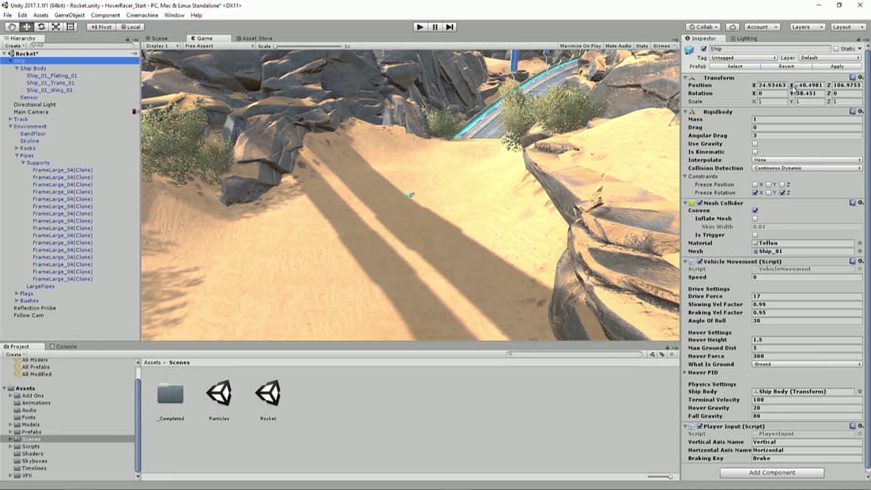
- Lower the Ship to Y -19.16 and start a play test, driving it forward
drag(793, 85, 2, 342)
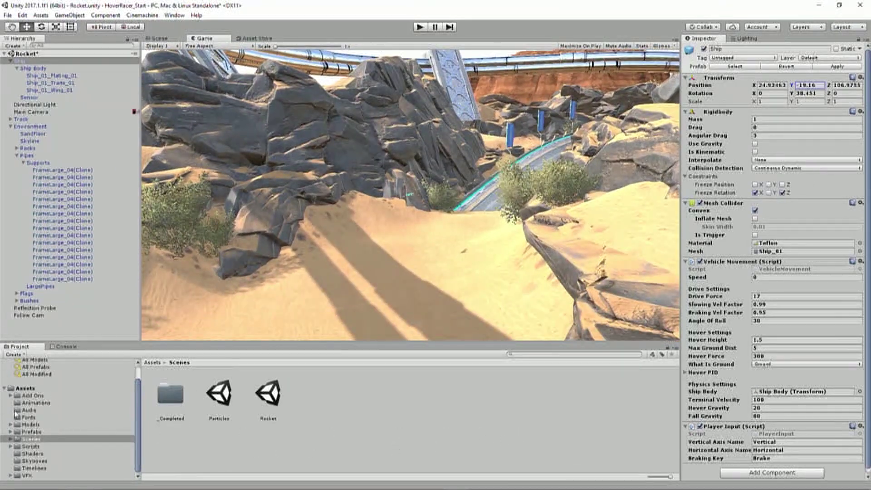
click(420, 27)
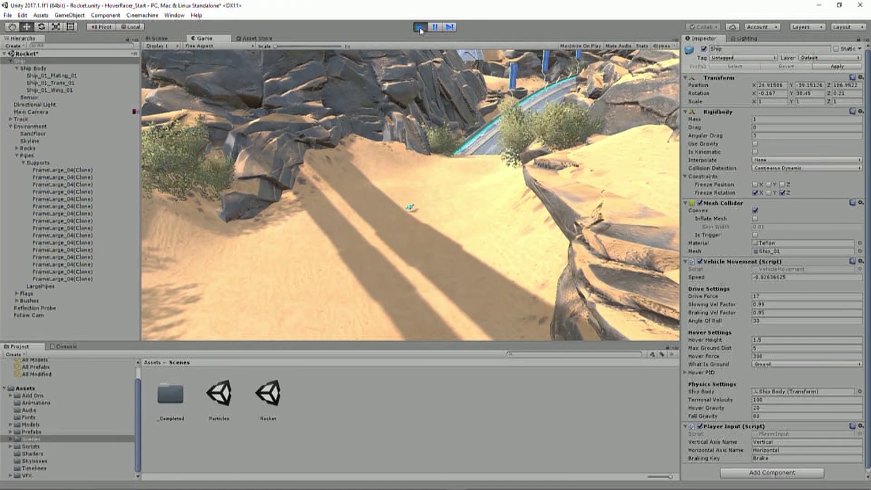
key(w)
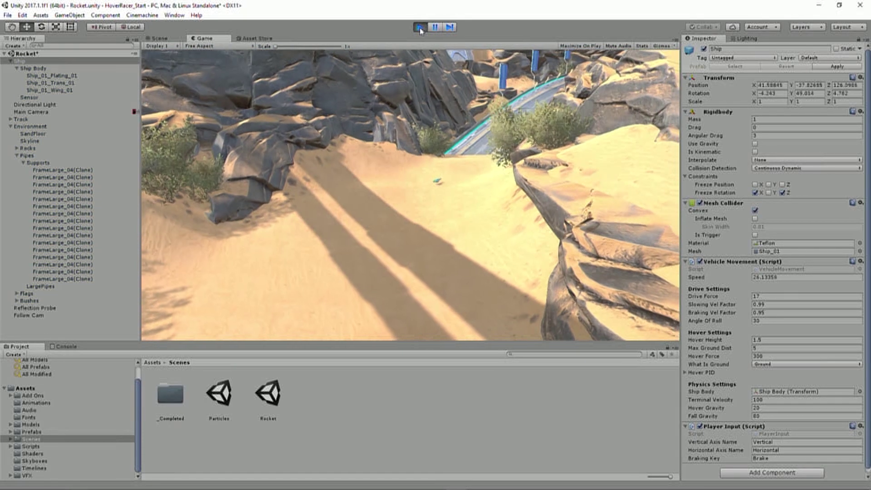
key(a)
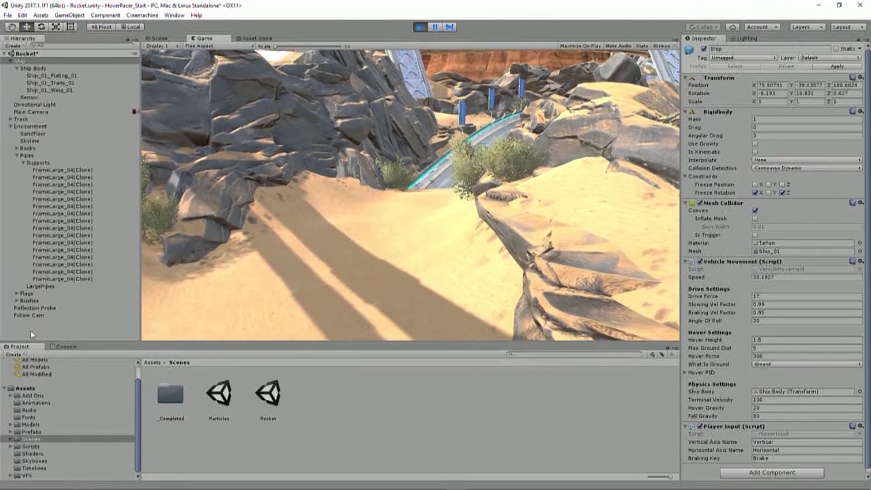
- Select the Follow Cam during play to watch it aim at the ship, then stop
click(35, 308)
click(29, 314)
click(456, 178)
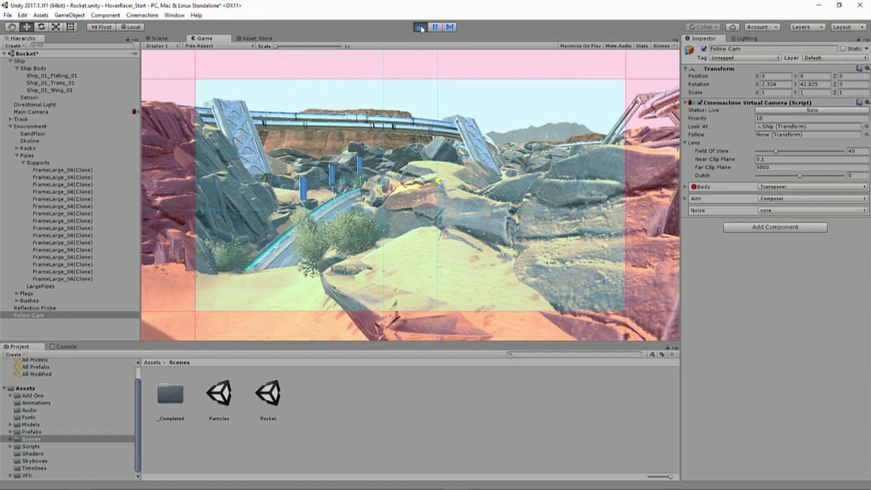
click(421, 28)
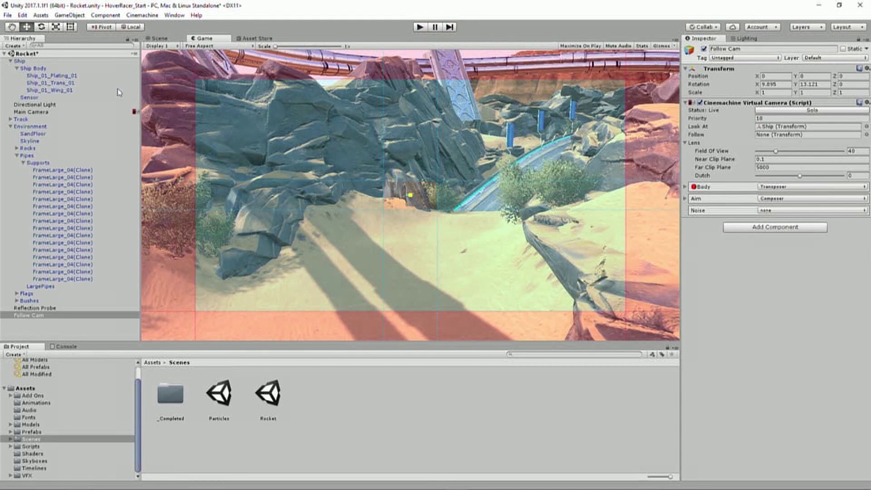
- Frame the Ship in the Scene view and drag it lower onto the ground
click(20, 61)
click(168, 40)
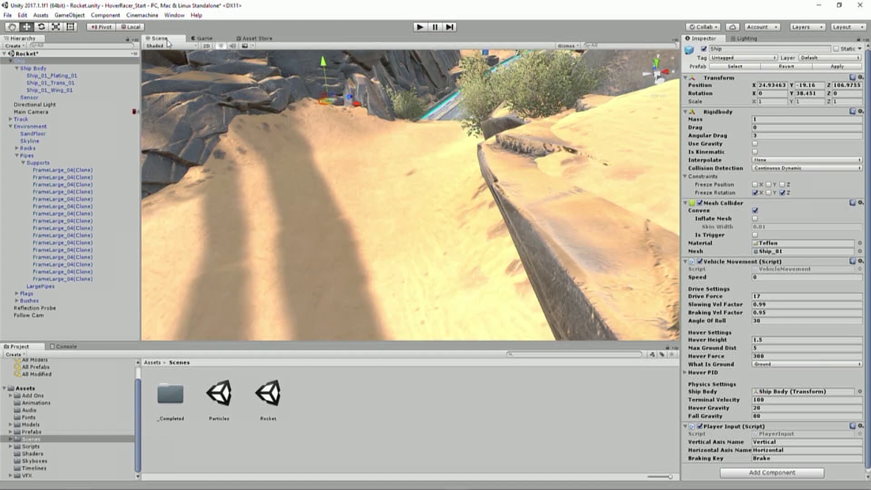
key(f)
drag(410, 176, 419, 295)
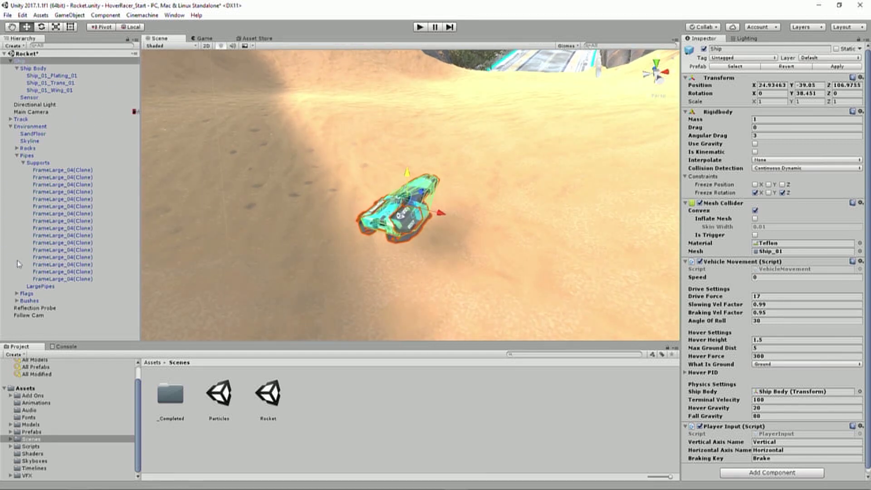
- Assign Ship as the Follow Cam's Follow target and view the result in the Game view
click(39, 316)
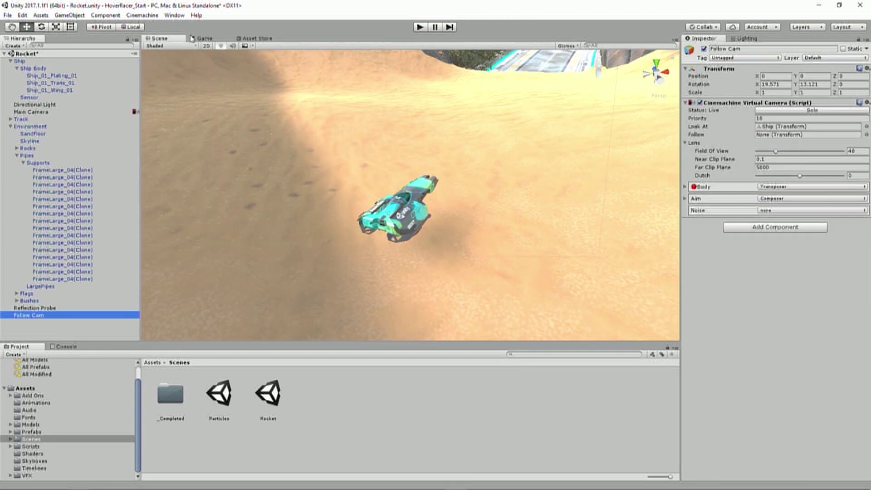
click(202, 39)
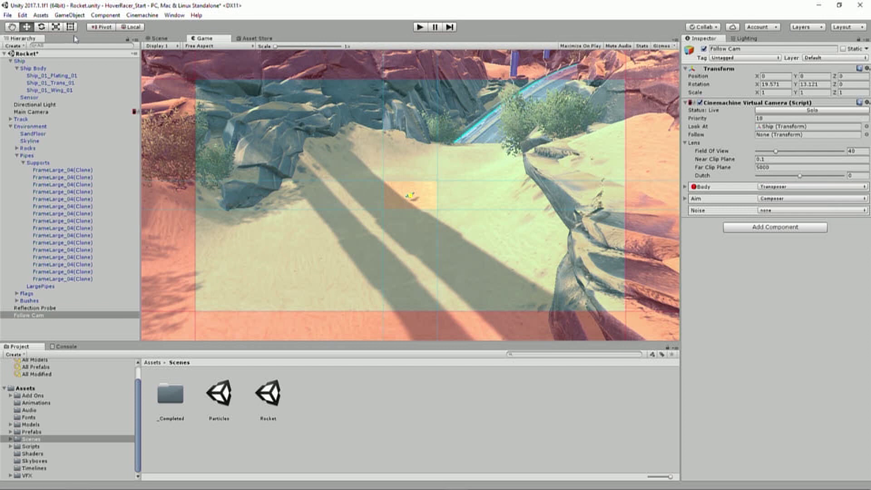
drag(58, 61, 781, 140)
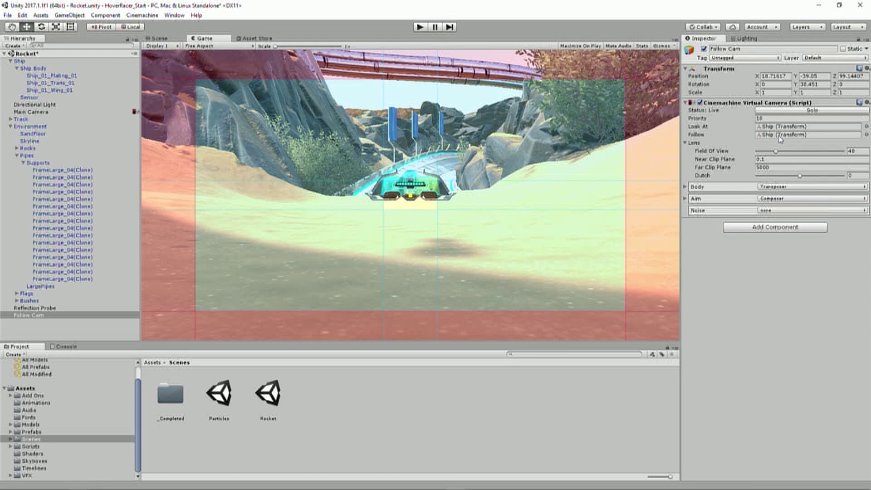
click(420, 28)
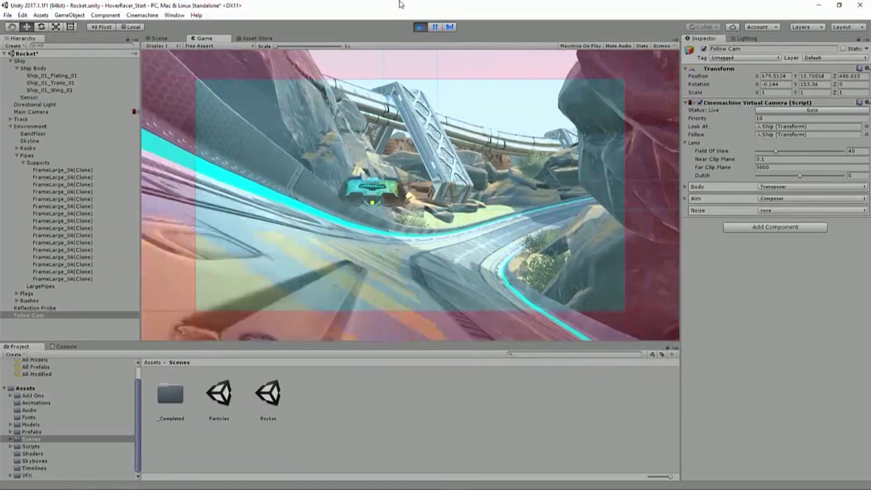
click(418, 28)
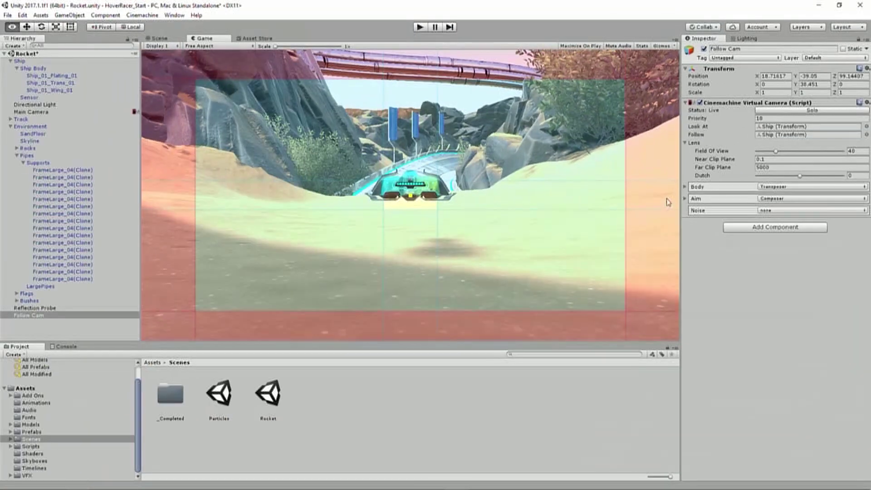
- Keep the Follow Cam's Body behaviour set to Transposer
click(685, 186)
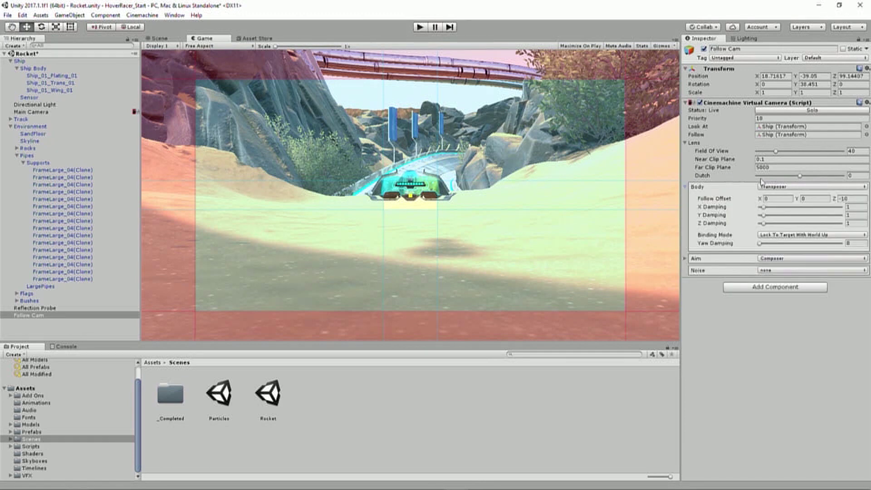
click(851, 188)
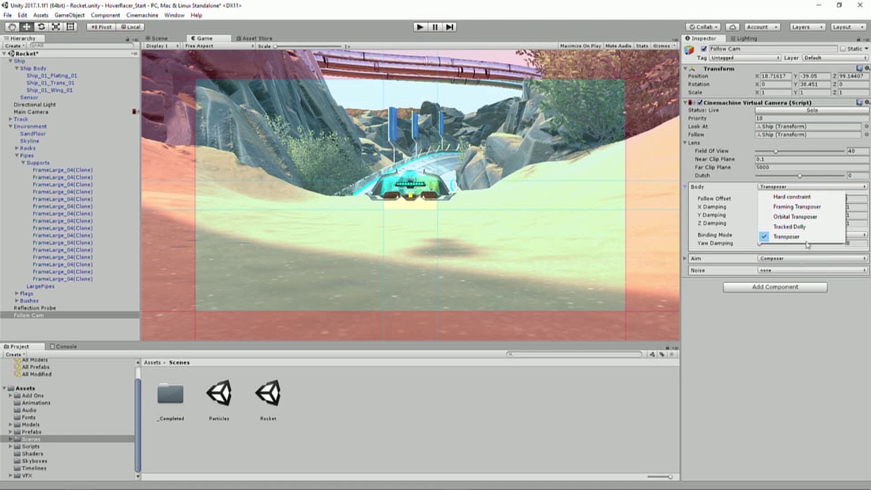
click(813, 336)
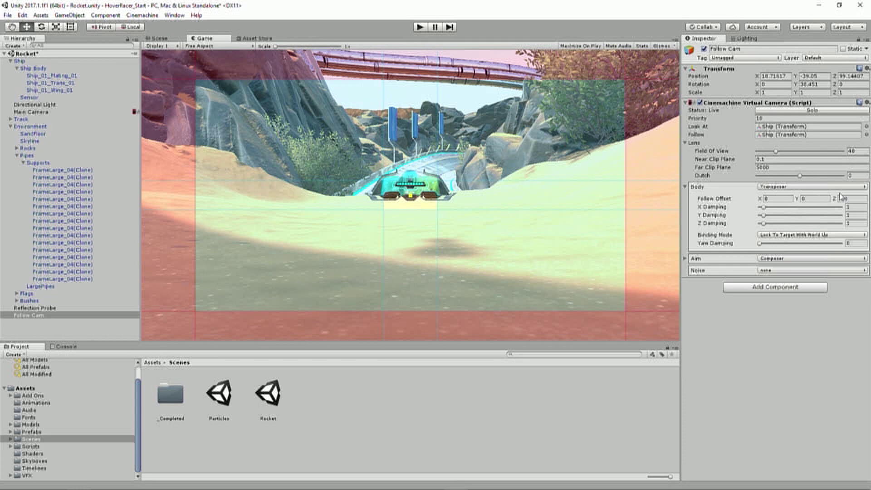
- Set the Follow Offset to Y 1.5 and Z -3
click(827, 202)
text(1.5)
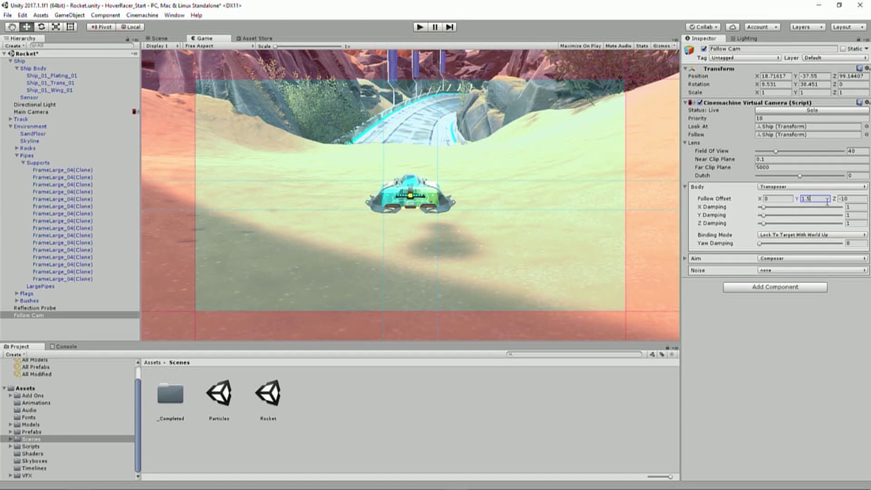
drag(796, 199, 790, 199)
text(1.5)
key(Tab)
text(-3)
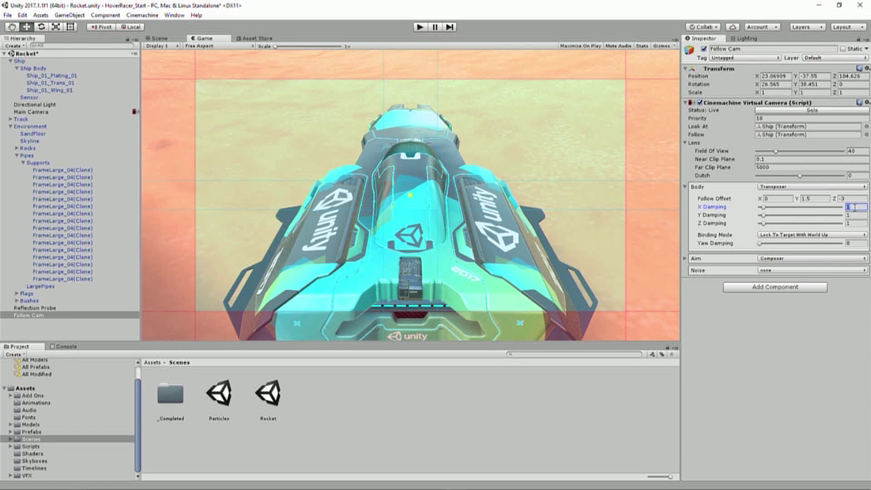
- Set Body Y damping to 0.1 and Z damping to 0.3, with Lock To Target binding
key(Tab)
text(0.1)
key(Tab)
text(0.3)
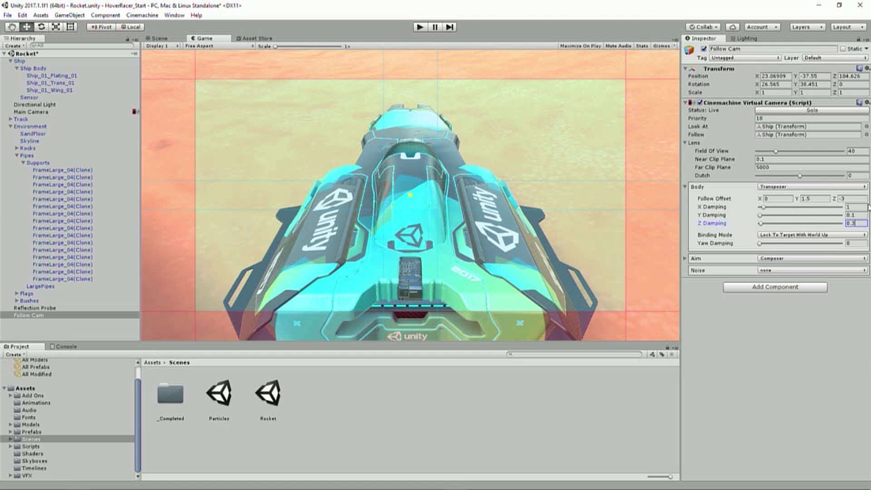
click(819, 234)
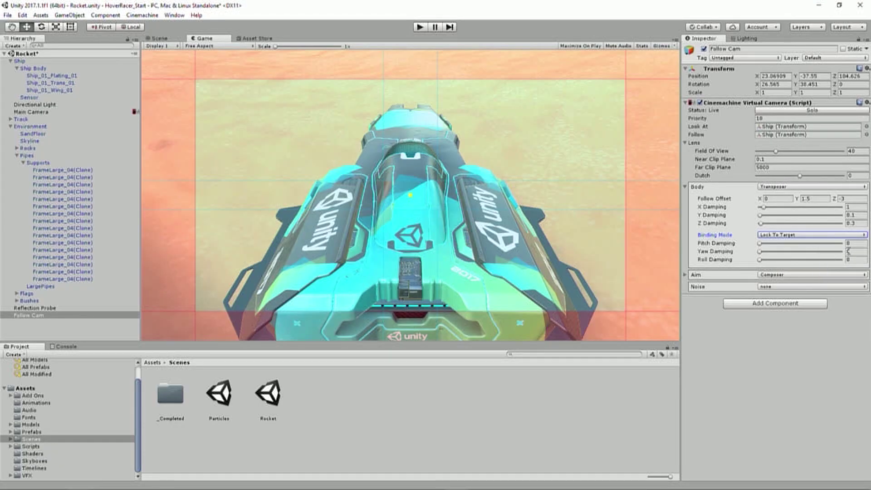
- Set Pitch, Yaw and Roll damping to 0.1, 2 and 3, and expand Aim
click(860, 244)
text(0.1)
key(Tab)
text(2)
key(Tab)
text(3)
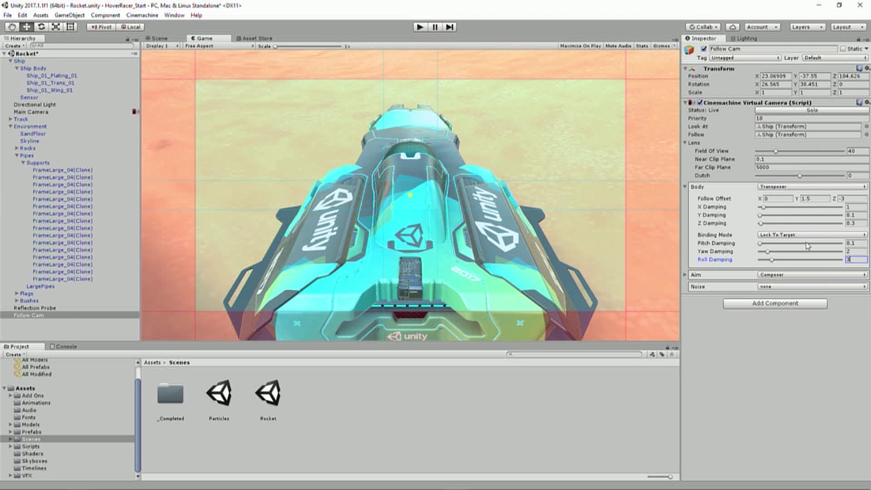
click(685, 275)
click(686, 276)
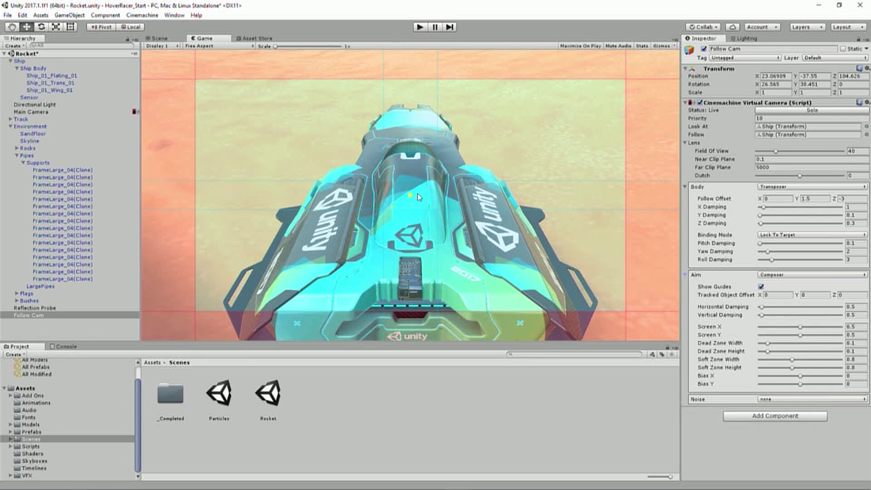
drag(422, 192, 382, 138)
drag(588, 160, 444, 152)
mouse_move(380, 163)
mouse_down()
mouse_move(375, 186)
mouse_move(370, 175)
mouse_up()
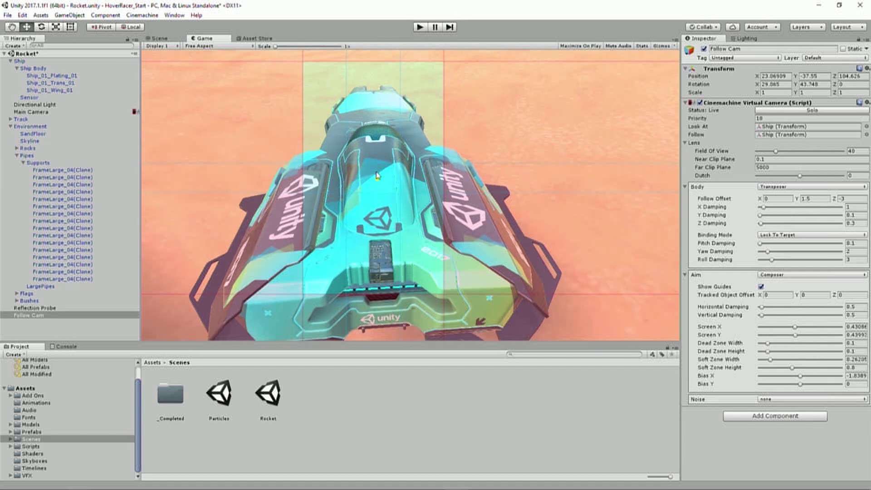
key(ctrl+z)
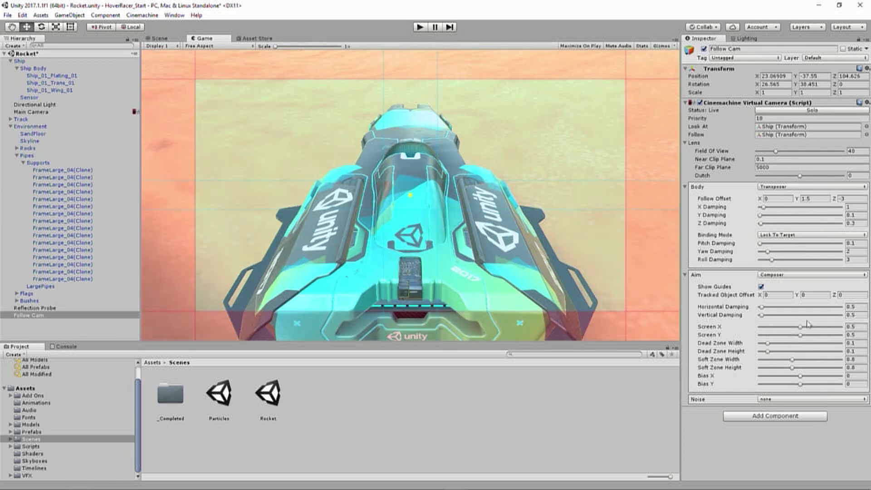
- Run and stop a play test of the Follow Cam chasing the ship, then expand Aim
click(420, 29)
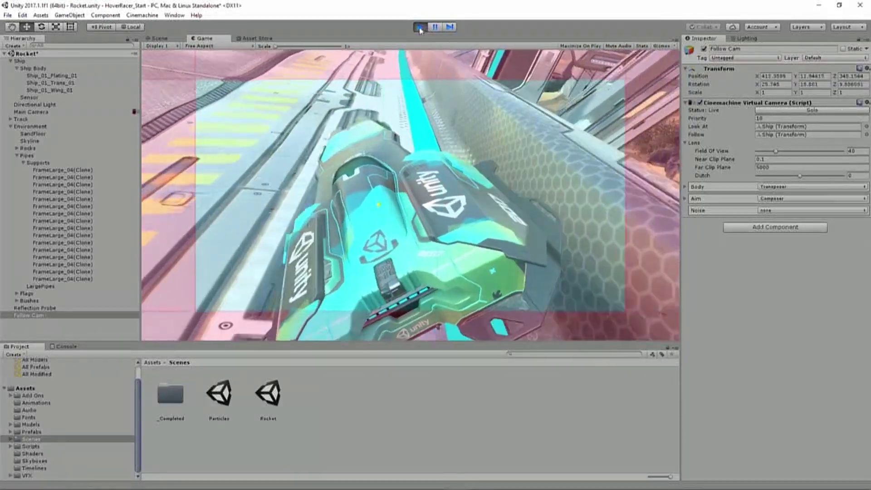
click(421, 27)
click(686, 199)
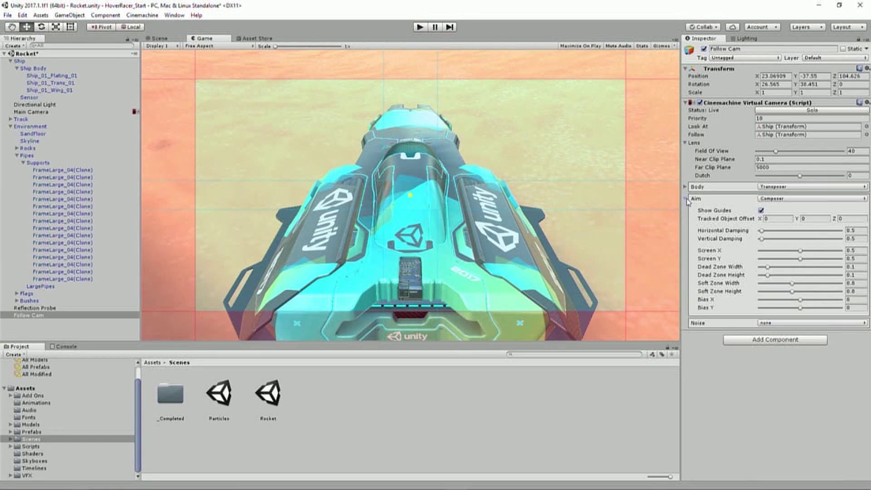
- Set the Tracked Object Offset to Y 0.7 and Z 30
click(817, 219)
text(0.7)
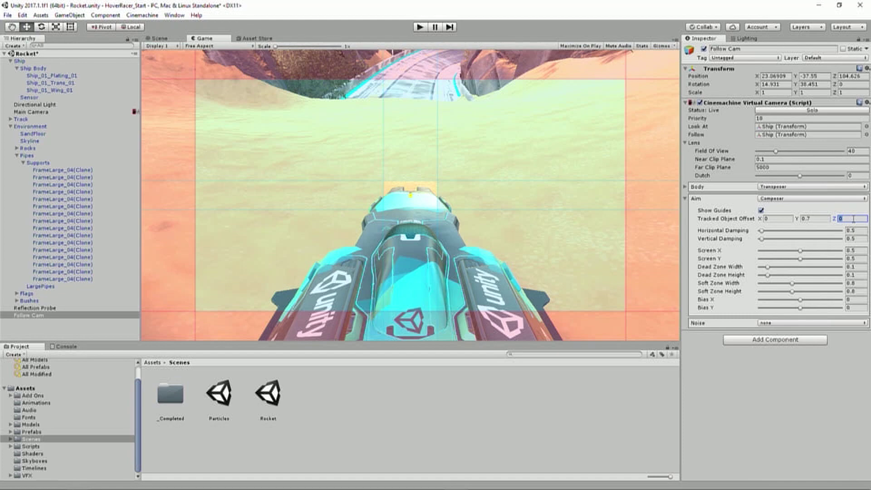
text(30)
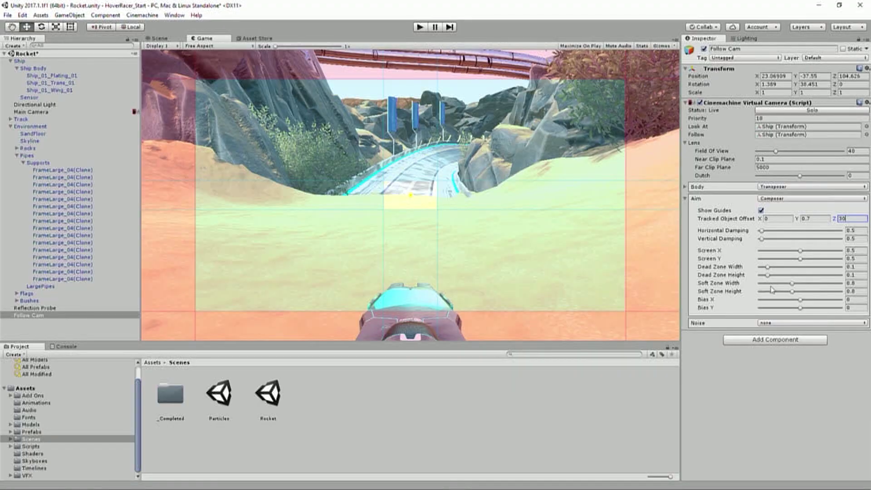
- Set Dead Zone Width and Height to 0 and widen the Field Of View to about 100
click(862, 267)
text(0)
key(Tab)
text(0)
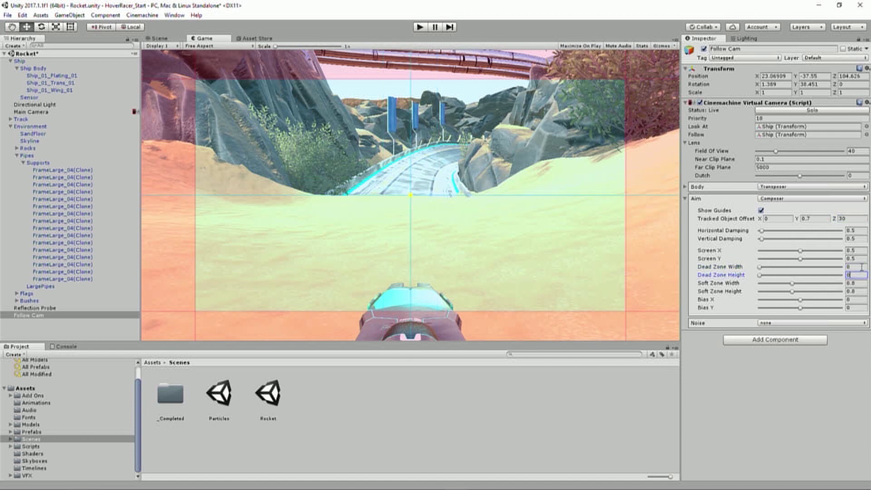
click(438, 191)
drag(778, 153, 832, 146)
- Enter a Field Of View of exactly 100 and start a play test of the race
click(854, 151)
text(100)
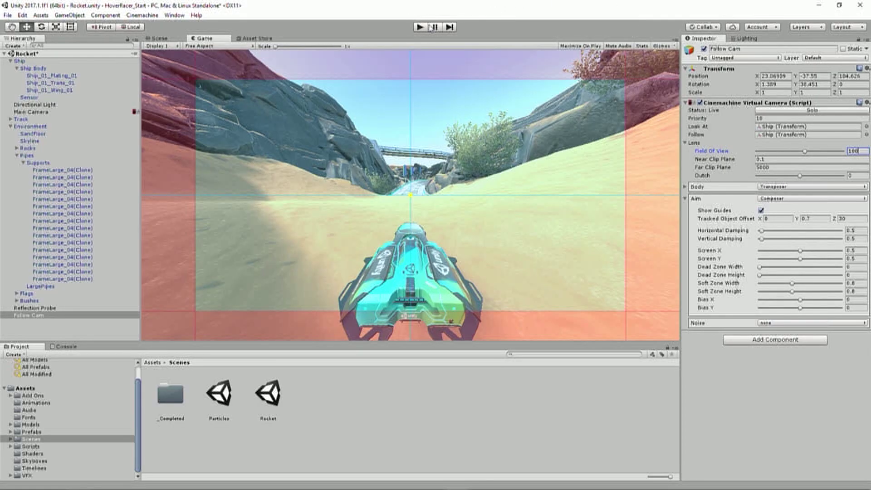
click(424, 27)
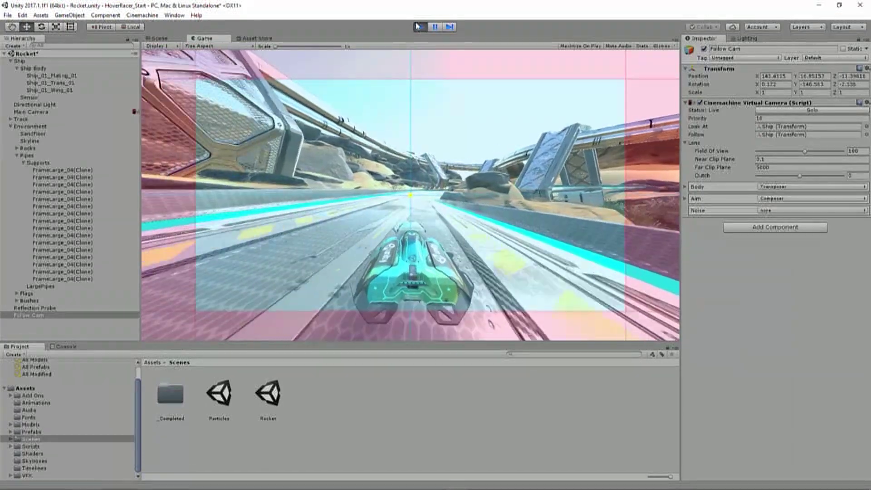
- Stop the test run, confirm Main Camera's rendering path stays Deferred, and open the Cinemachine menu
click(422, 28)
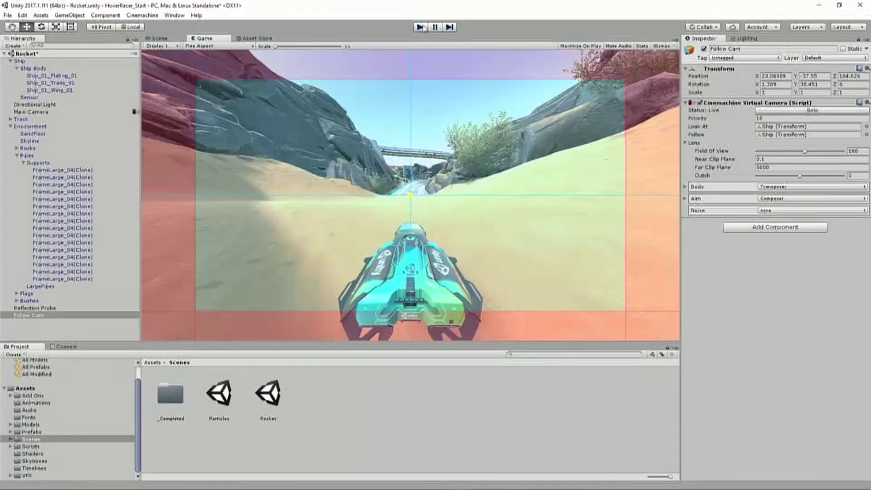
click(46, 112)
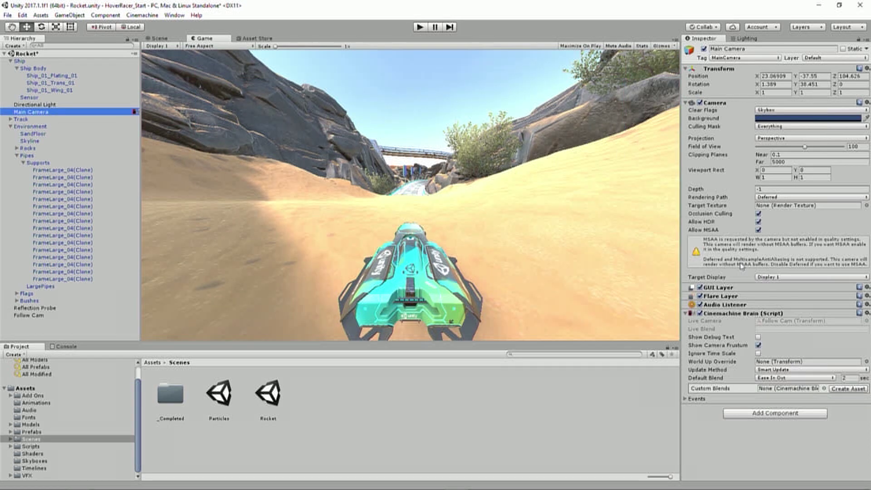
click(786, 198)
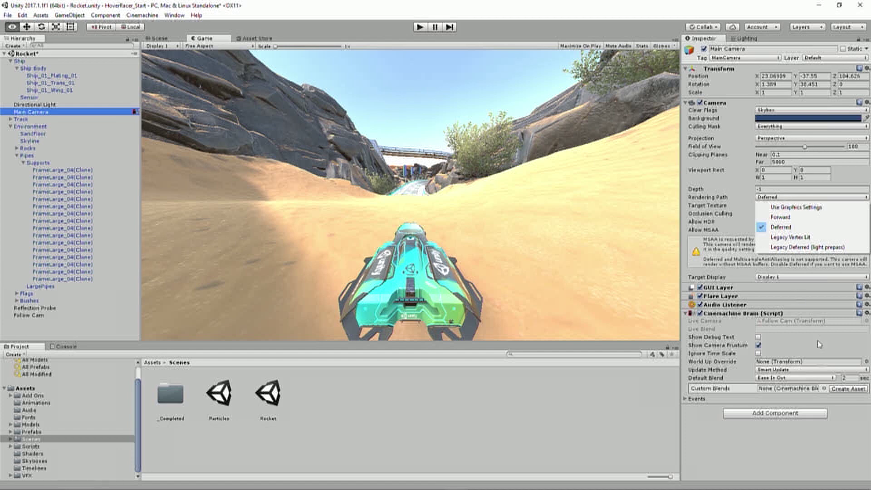
click(774, 464)
mouse_move(747, 338)
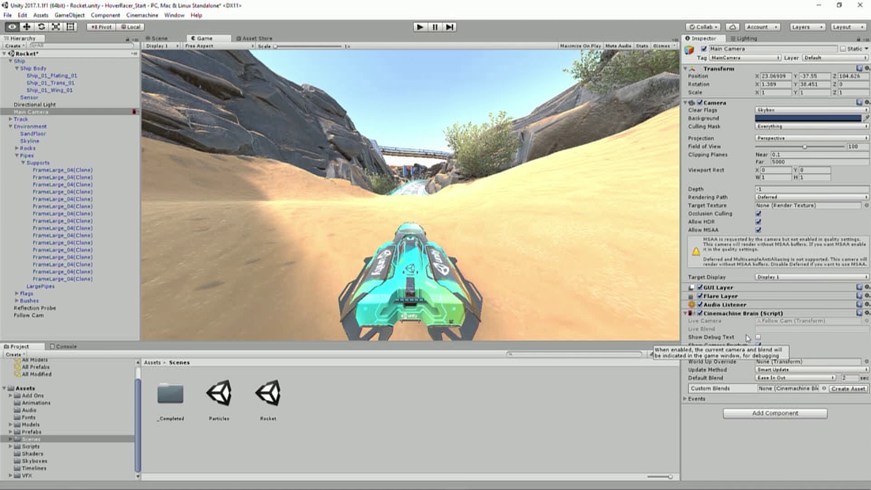
click(139, 15)
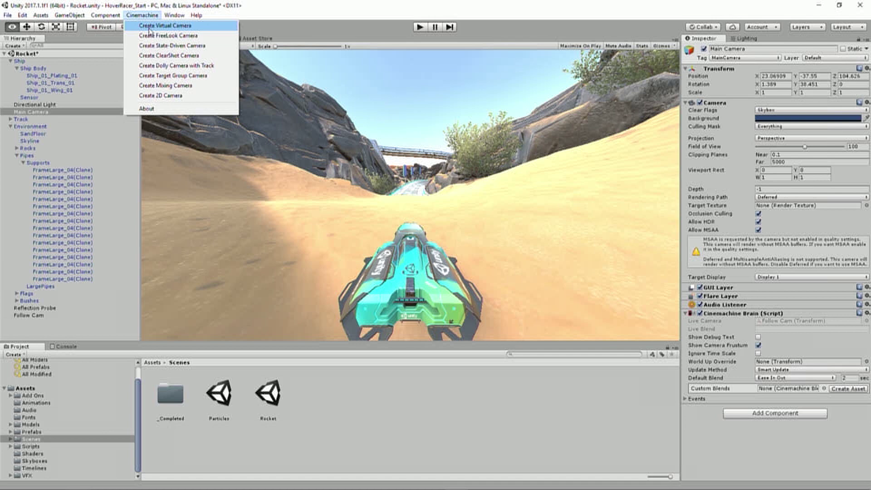
- Select Follow Cam and expand its Body Transposer and Aim Composer settings for review
click(25, 315)
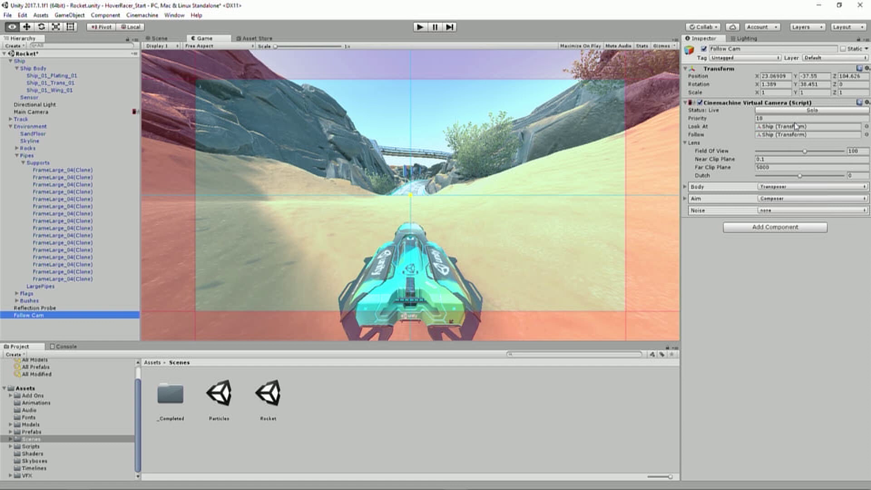
click(686, 187)
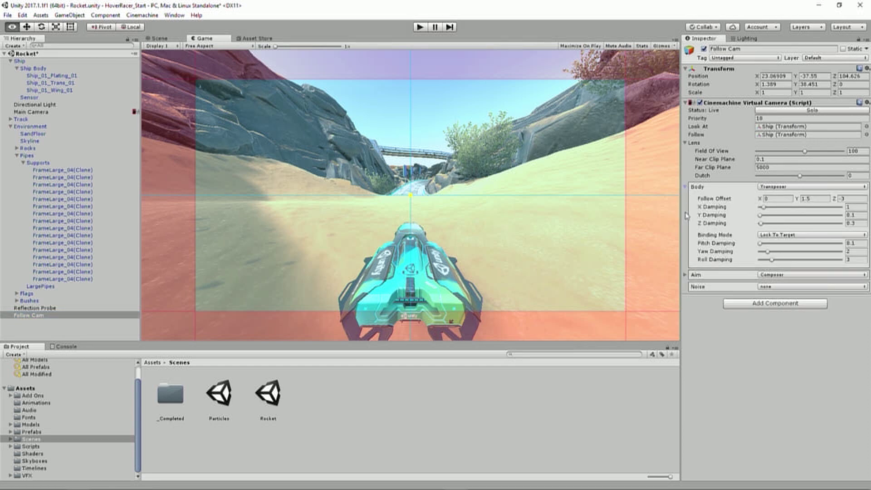
click(686, 274)
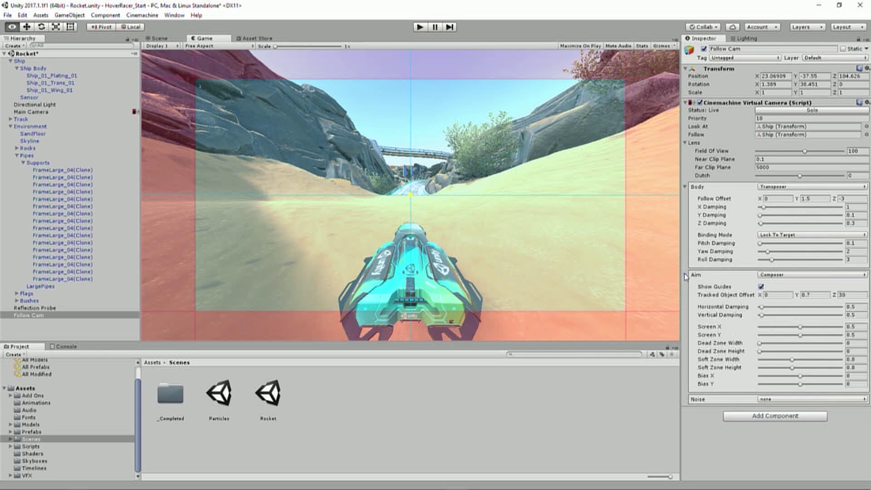
click(780, 400)
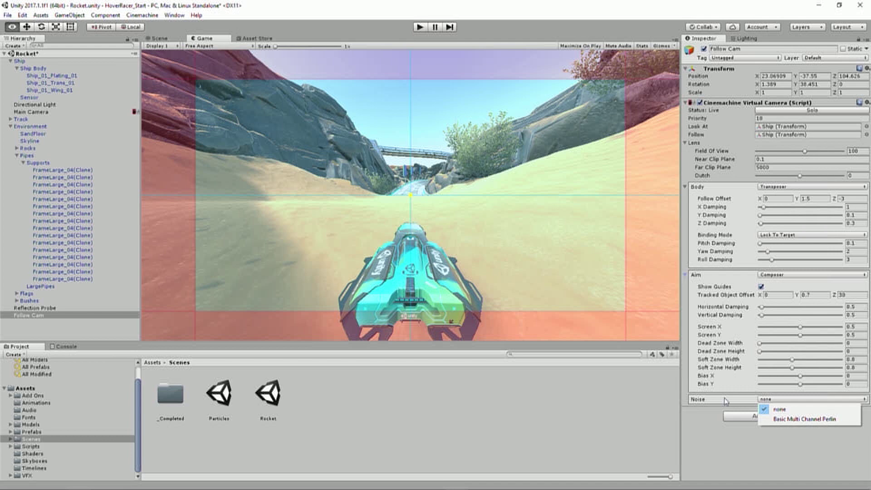
click(743, 460)
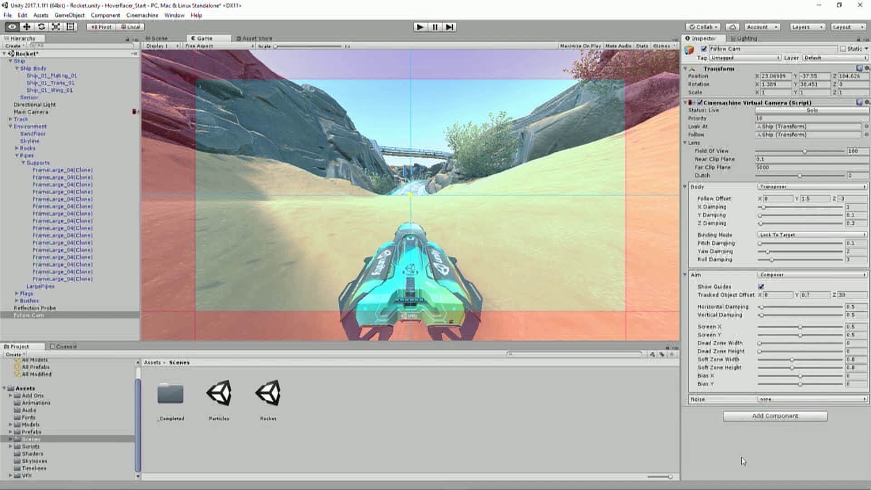